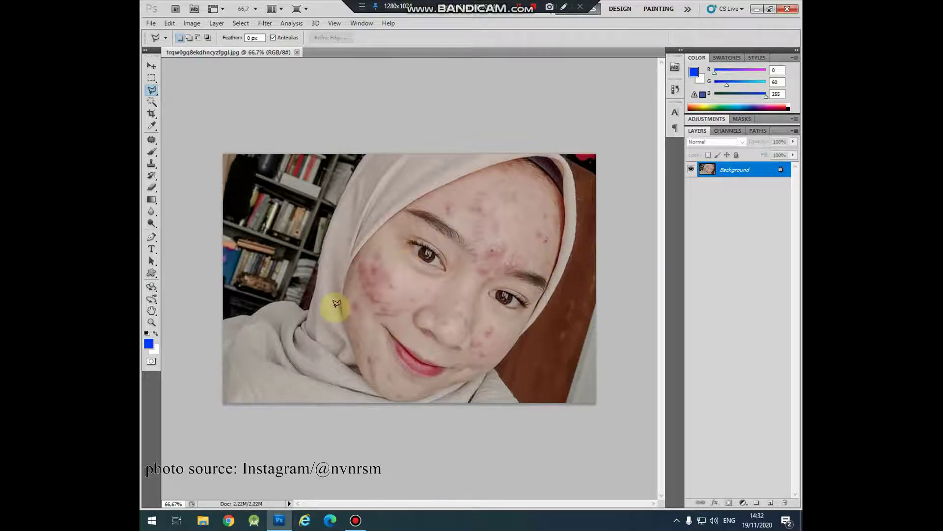
Step: Switch from the Move tool to the Patch Tool in the healing tools flyout
click(150, 68)
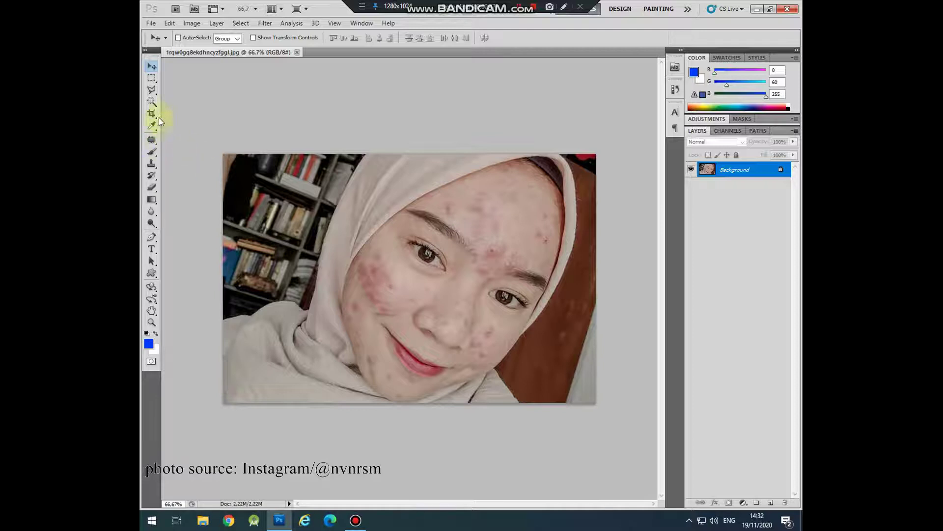
click(152, 141)
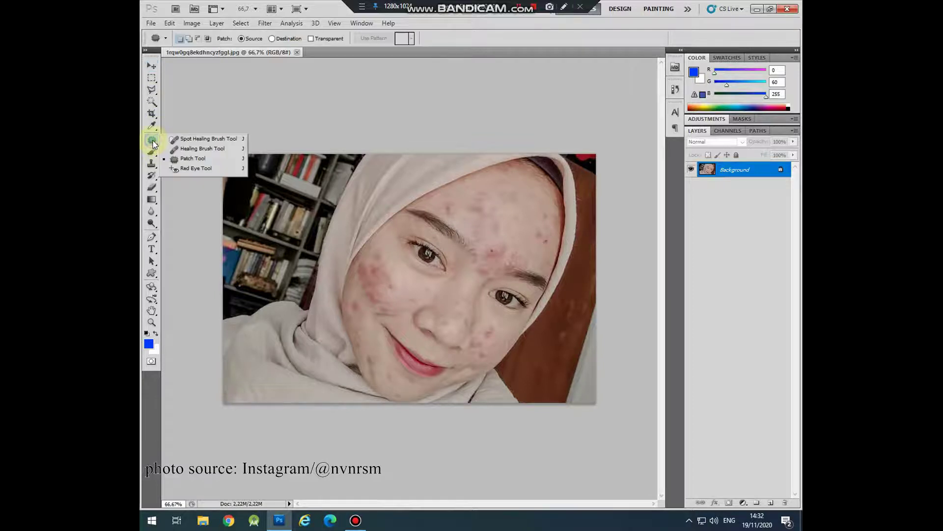
click(215, 141)
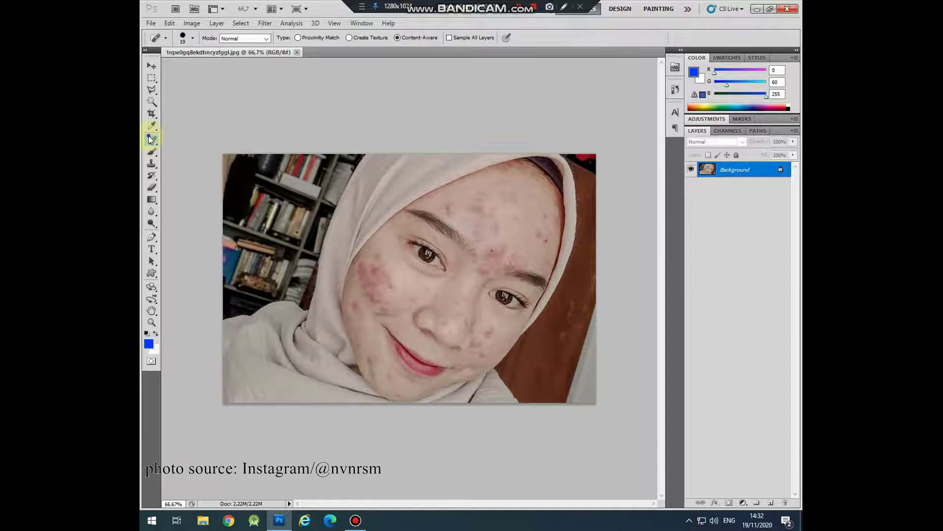
click(150, 140)
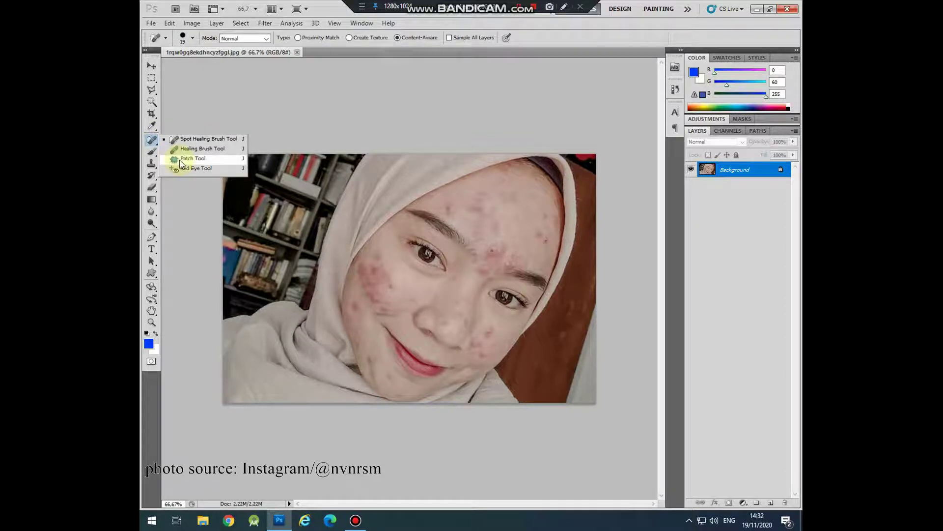
click(189, 158)
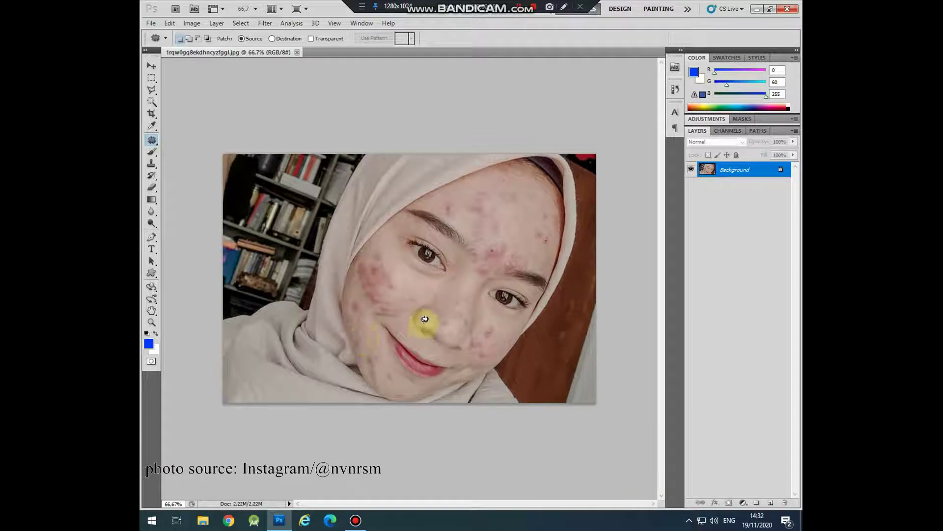
Step: Zoom to about 297% on the acne-covered cheek just below the eye
drag(424, 319, 424, 302)
scroll(425, 303, up, 3)
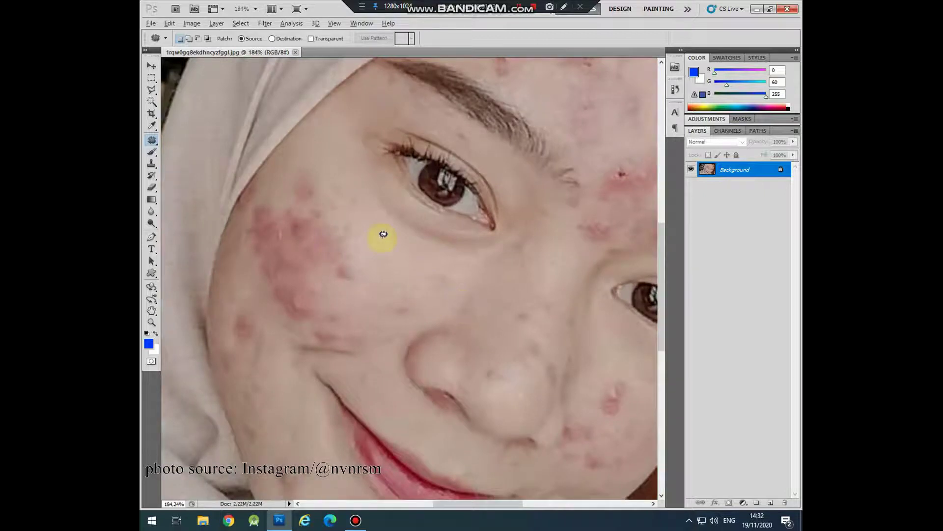
scroll(400, 237, up, 2)
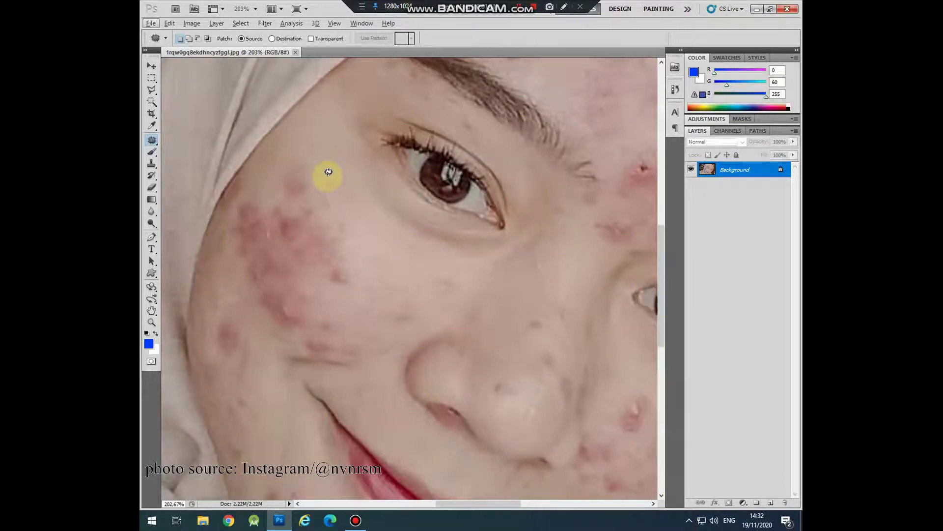
scroll(333, 196, down, 3)
scroll(332, 196, down, 1)
scroll(336, 196, up, 4)
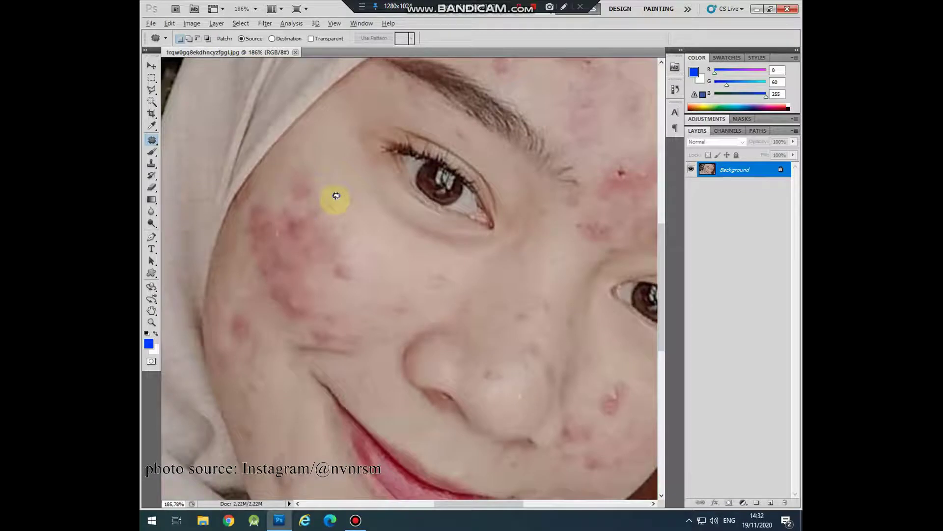
click(338, 197)
scroll(377, 214, down, 2)
scroll(374, 213, down, 2)
scroll(368, 212, up, 3)
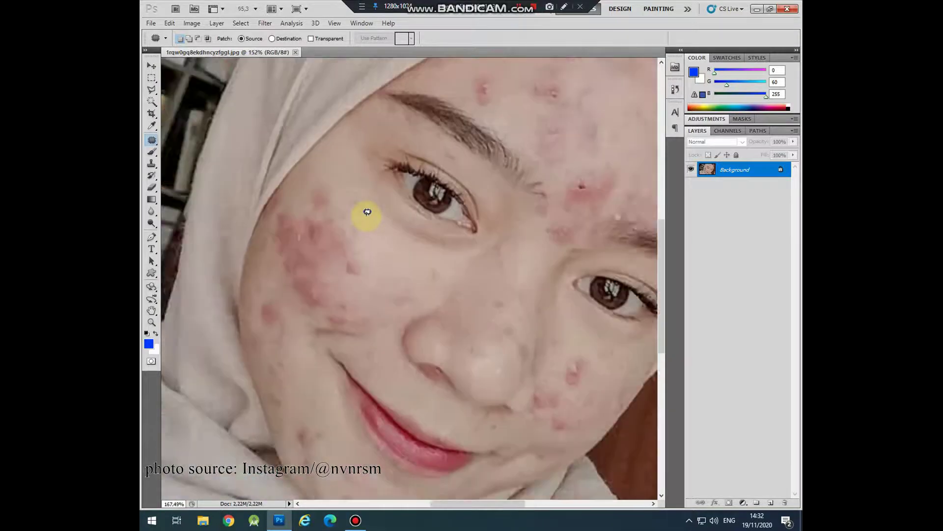
scroll(367, 212, down, 2)
scroll(369, 212, up, 1)
scroll(368, 213, down, 1)
scroll(369, 214, down, 1)
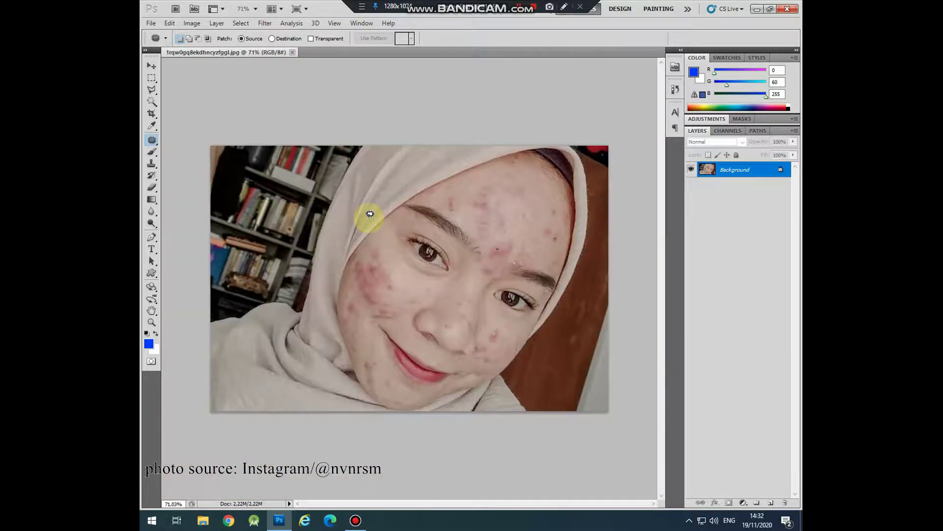
scroll(370, 212, up, 5)
scroll(443, 295, up, 5)
scroll(386, 249, up, 5)
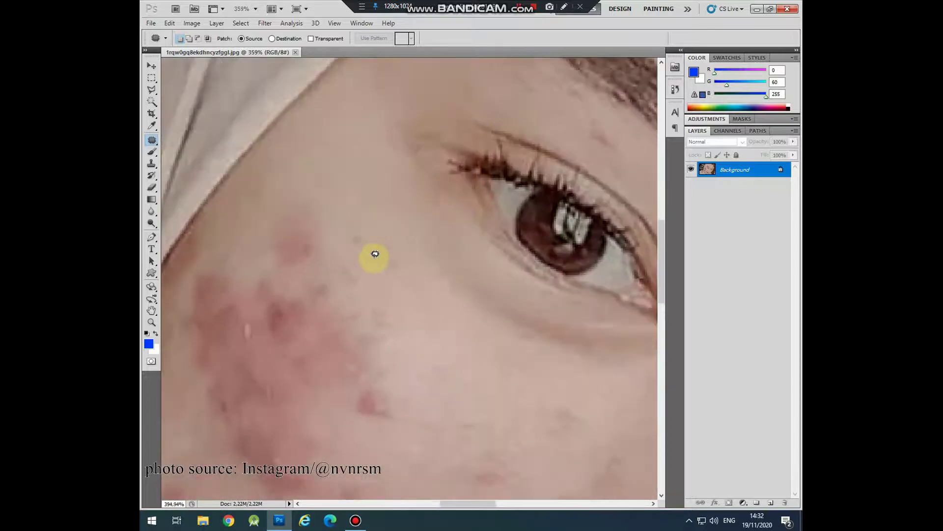
scroll(375, 254, down, 1)
scroll(375, 250, up, 2)
scroll(377, 246, down, 2)
key(alt)
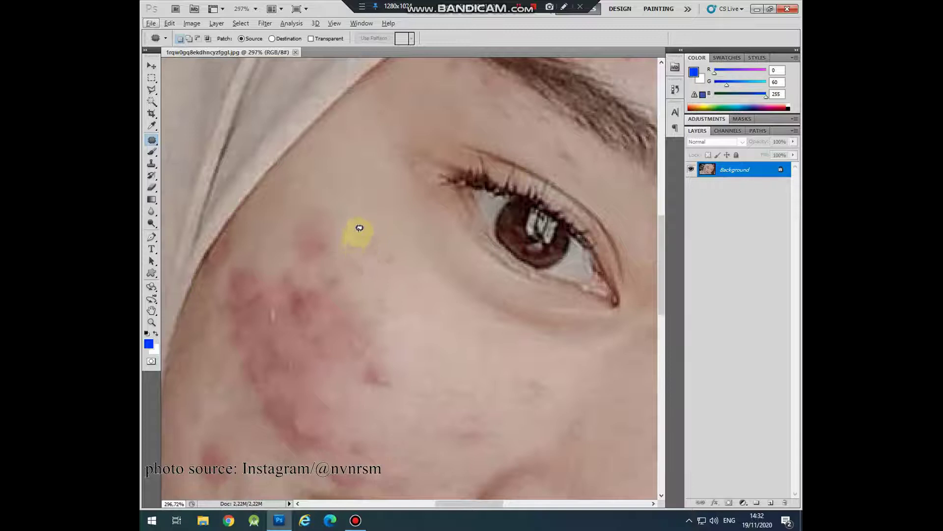
Step: Patch a small red upper-cheek spot with clean skin from above, then outline another
drag(375, 236, 376, 246)
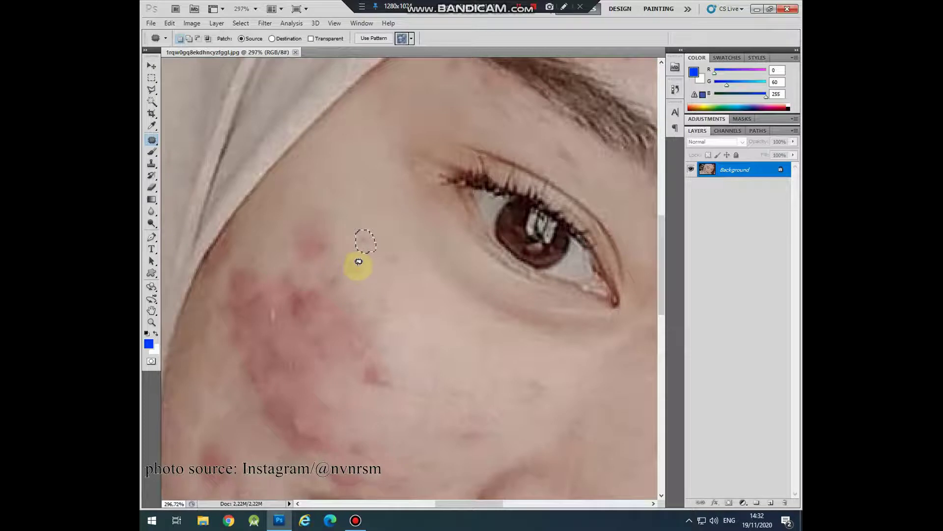
drag(372, 239, 411, 247)
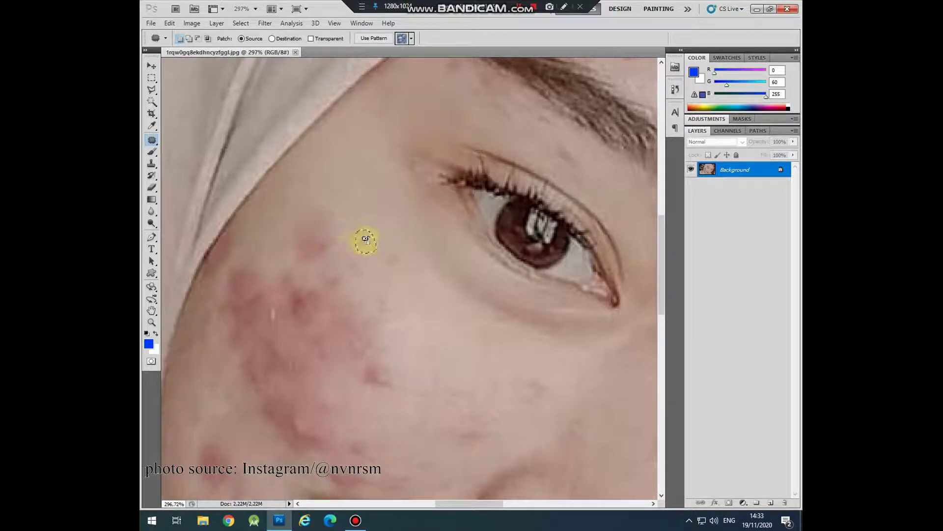
drag(366, 241, 363, 206)
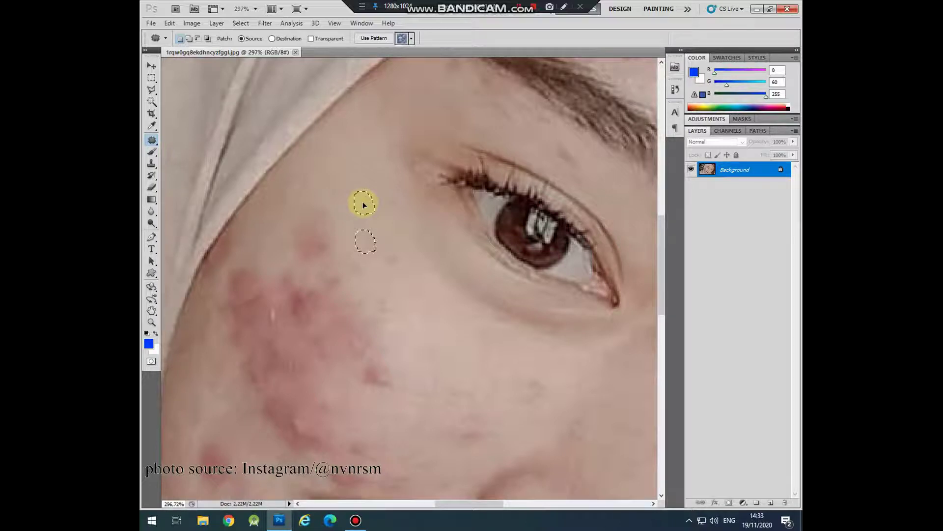
drag(364, 205, 363, 202)
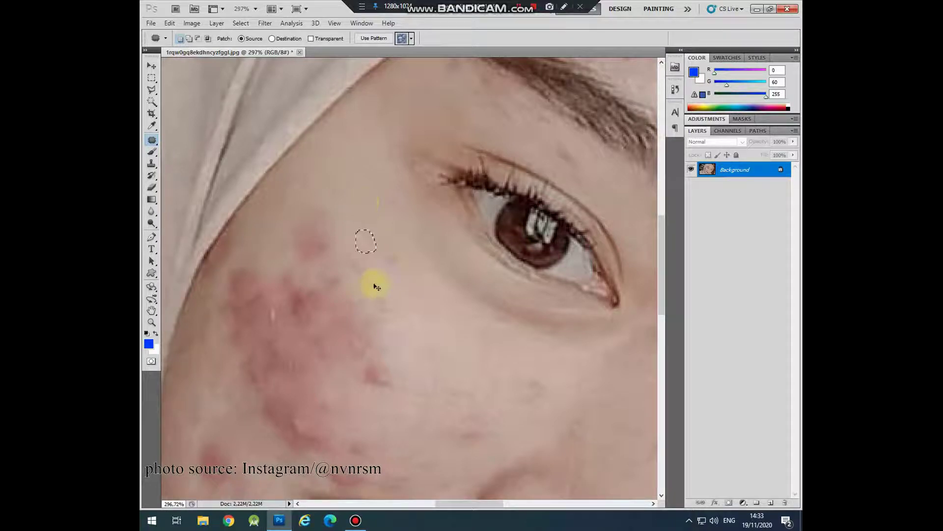
key(ctrl+d)
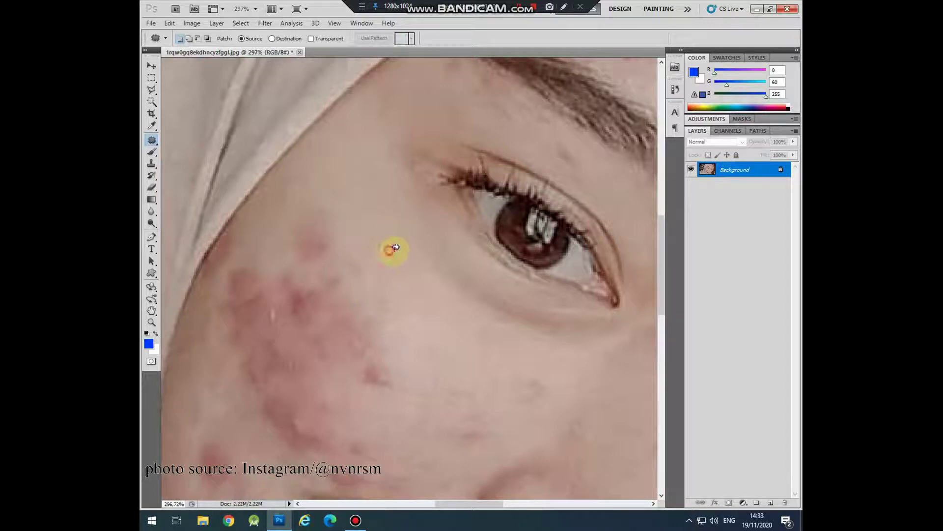
drag(396, 247, 396, 259)
Step: Cover the second upper-cheek spot with clean skin from below and deselect
drag(395, 251, 390, 349)
key(ctrl+d)
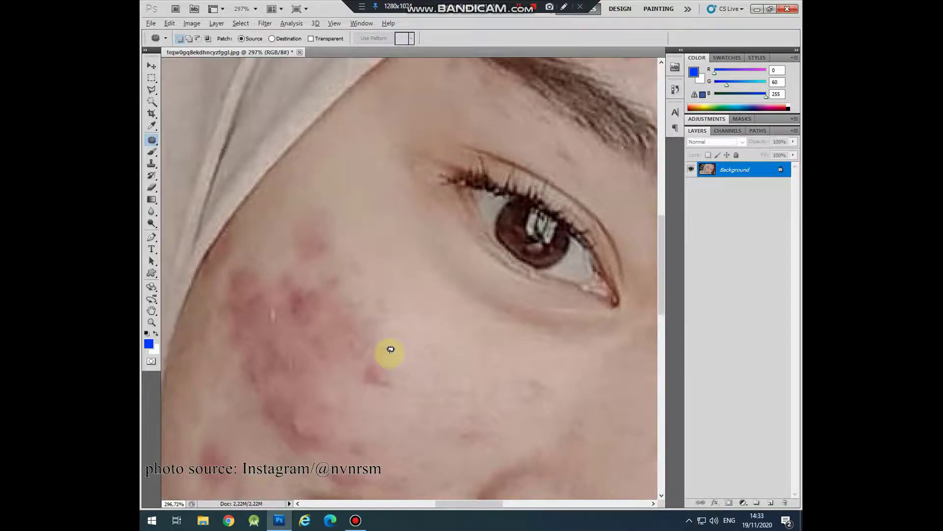
scroll(390, 349, down, 3)
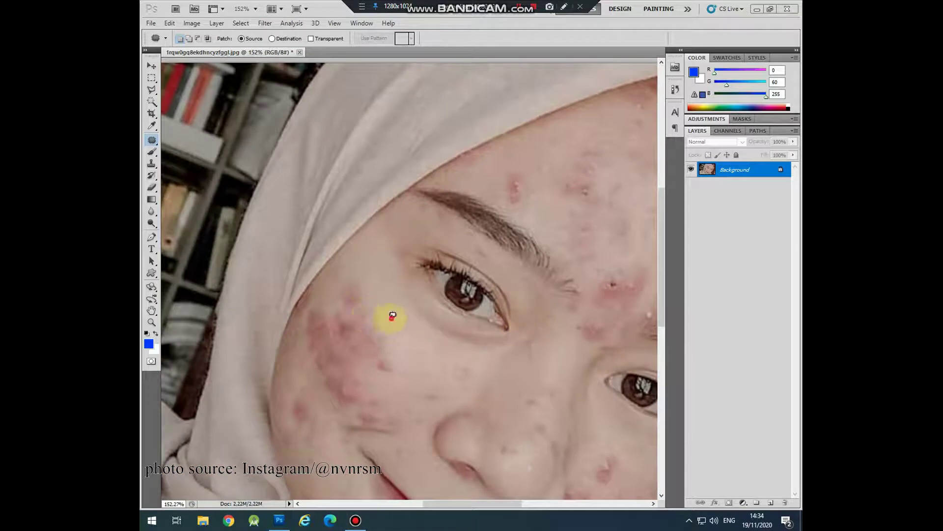
Step: Lasso the large red cheek blotch and patch it with smoother skin near the nose
drag(364, 275, 351, 428)
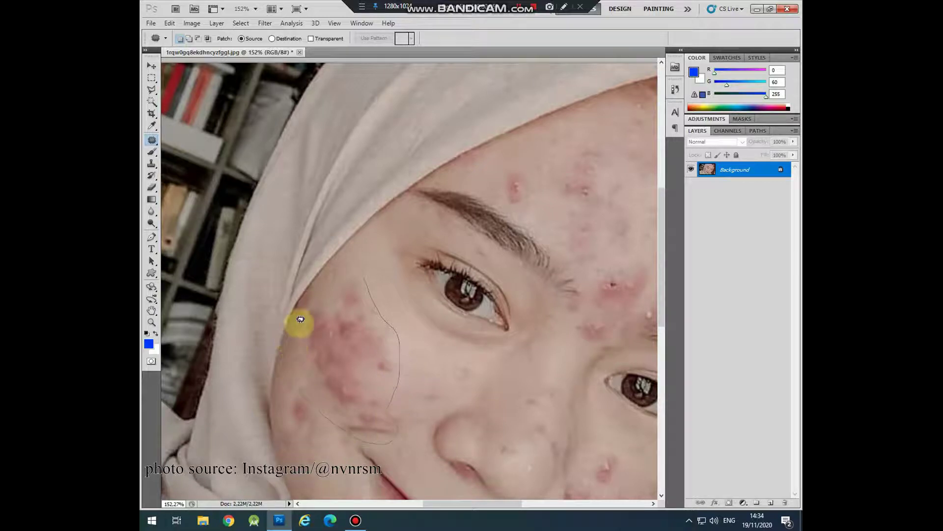
drag(351, 428, 366, 278)
mouse_move(349, 336)
mouse_down()
mouse_move(469, 348)
mouse_move(455, 375)
mouse_move(444, 359)
mouse_move(462, 370)
mouse_move(528, 346)
mouse_move(632, 181)
mouse_move(423, 372)
mouse_move(410, 357)
mouse_move(436, 369)
mouse_move(438, 384)
mouse_up()
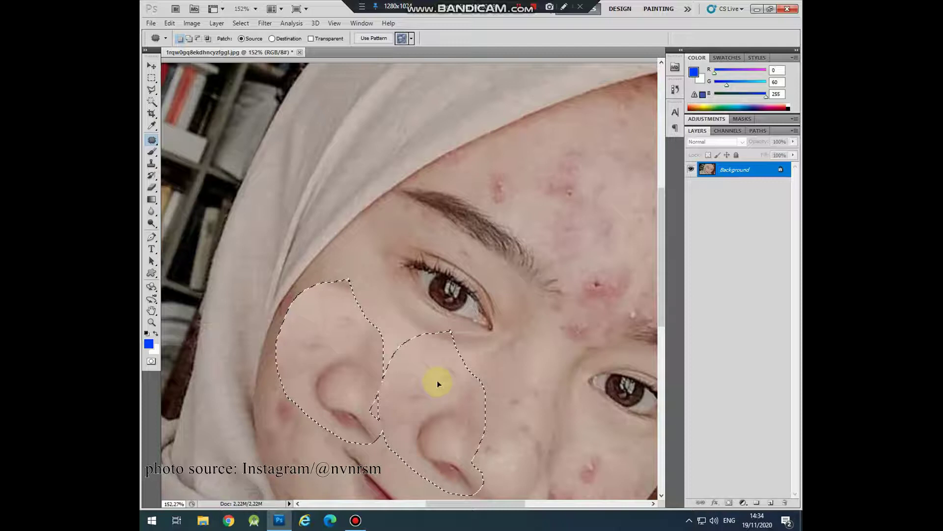
mouse_move(437, 381)
mouse_down()
mouse_move(552, 389)
mouse_move(441, 393)
mouse_move(474, 385)
mouse_move(443, 378)
mouse_move(443, 310)
mouse_move(461, 372)
mouse_move(450, 372)
mouse_up()
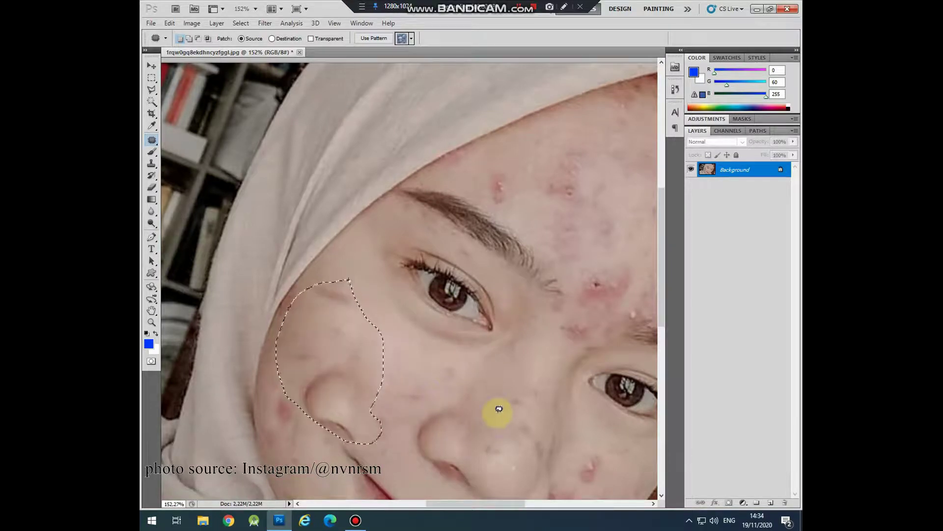
key(ctrl+d)
scroll(343, 329, up, 2)
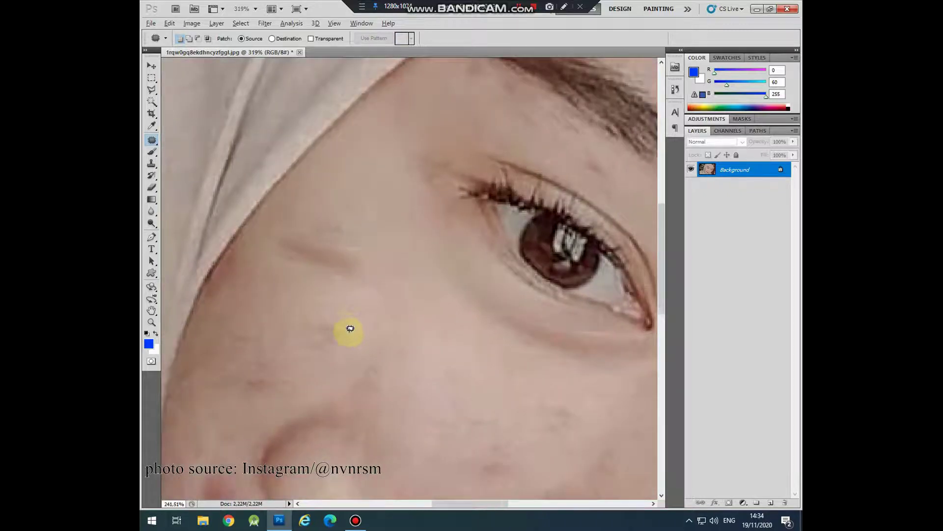
Step: Bring back the original red cheek blotch and clear the selection
scroll(350, 328, down, 3)
drag(350, 269, 349, 330)
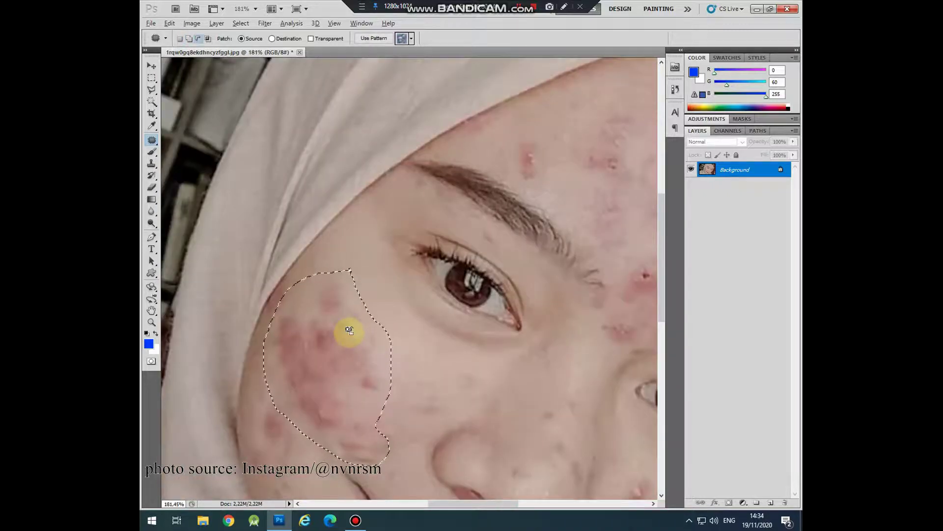
key(ctrl+d)
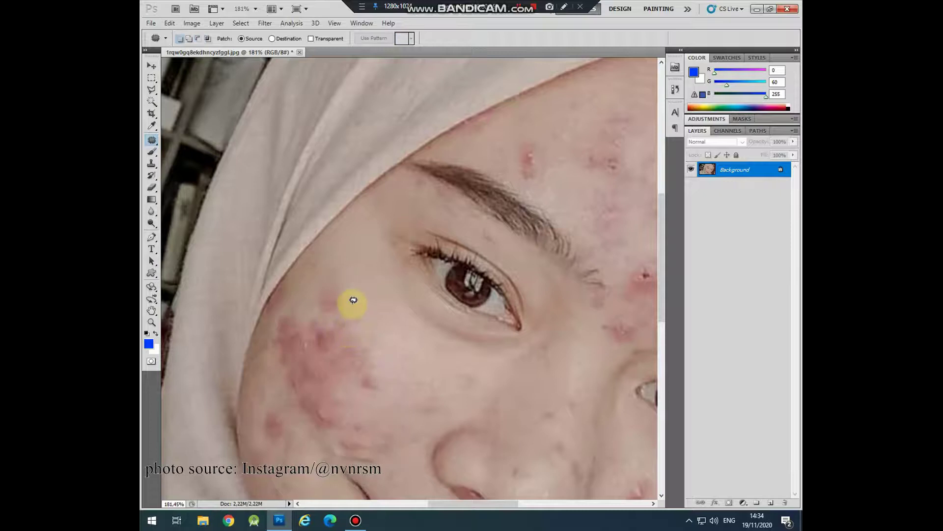
Step: Patch one more small upper-cheek spot with clean skin from just above it
scroll(353, 300, up, 2)
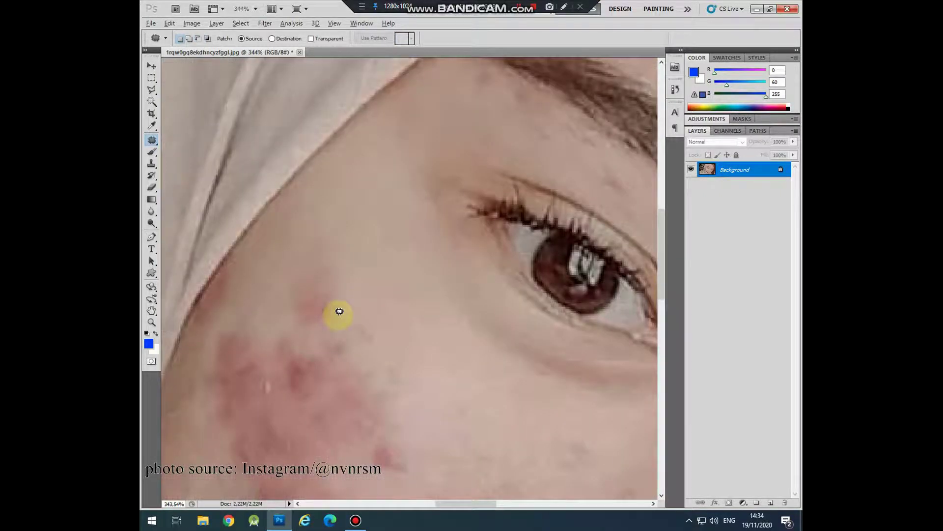
scroll(372, 336, down, 1)
scroll(372, 335, down, 2)
mouse_move(379, 284)
mouse_down()
mouse_move(358, 266)
mouse_move(379, 280)
mouse_move(384, 205)
mouse_up()
key(ctrl+d)
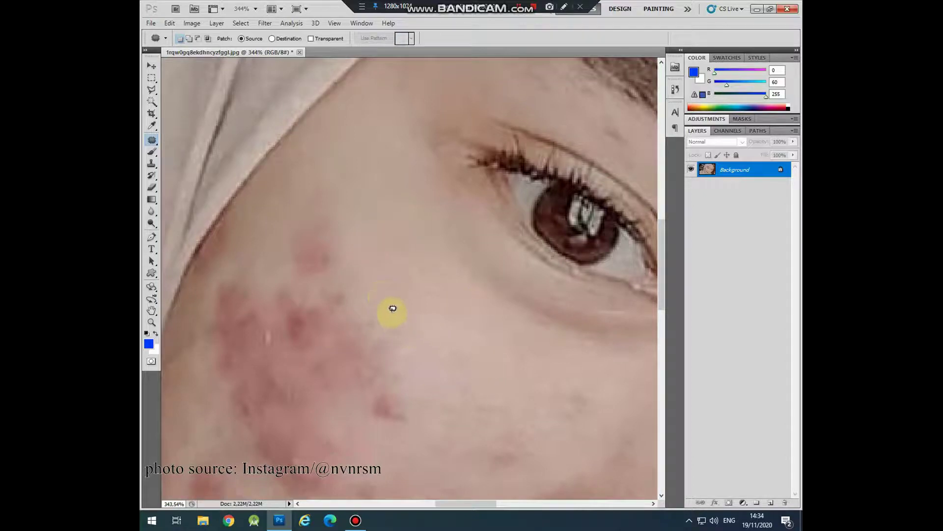
Step: Patch the red pimples below the eye with nearby clean skin
drag(391, 315, 399, 364)
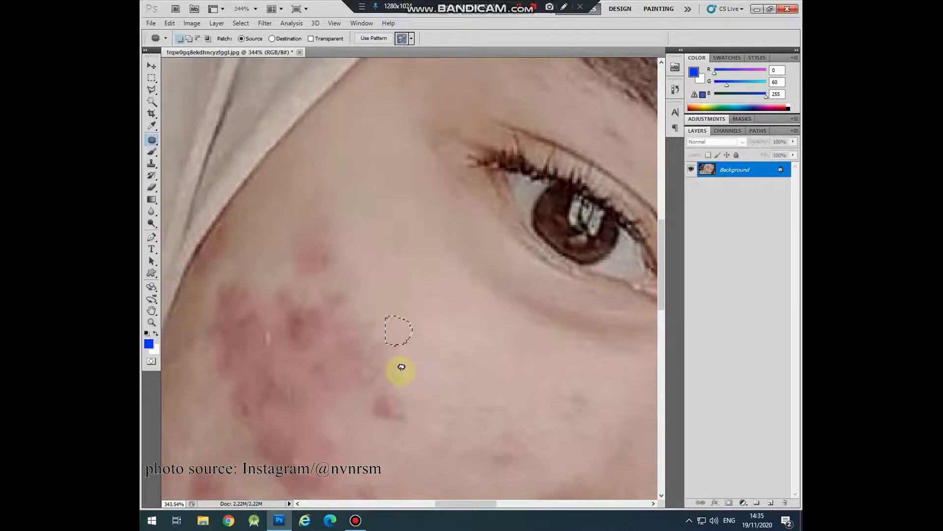
mouse_move(402, 407)
mouse_down()
mouse_move(415, 410)
mouse_move(396, 400)
mouse_move(426, 301)
mouse_up()
click(326, 227)
mouse_move(325, 227)
mouse_down()
mouse_move(305, 278)
mouse_move(359, 238)
mouse_up()
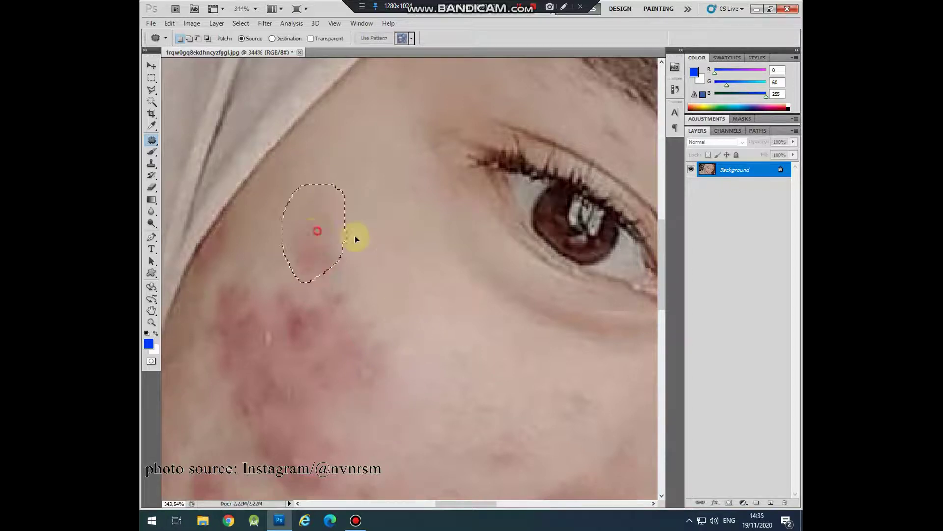
click(354, 280)
Step: Patch another small cheek spot and outline the remaining cheek redness
mouse_move(360, 281)
mouse_down()
mouse_move(387, 322)
mouse_move(381, 362)
mouse_up()
click(382, 290)
mouse_move(415, 330)
mouse_down()
mouse_move(393, 344)
mouse_move(452, 352)
mouse_up()
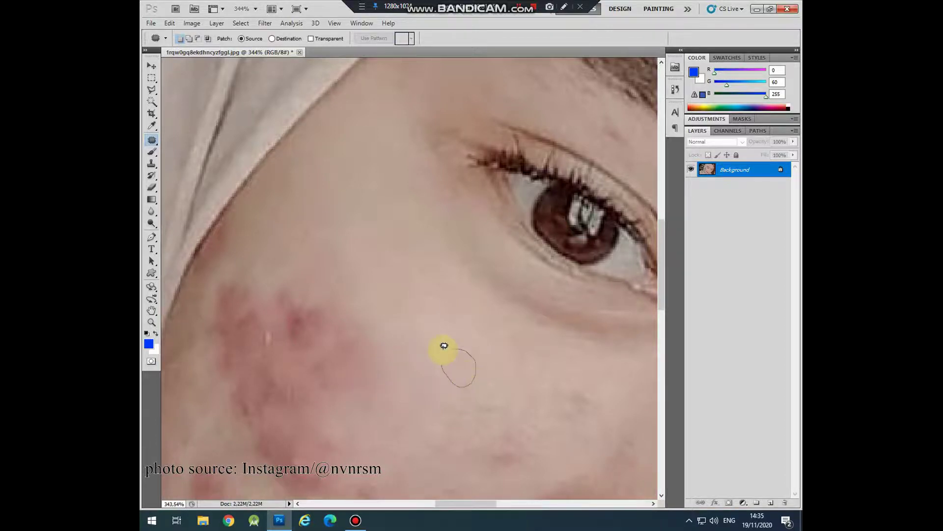
alt+scroll(430, 248, down, 2)
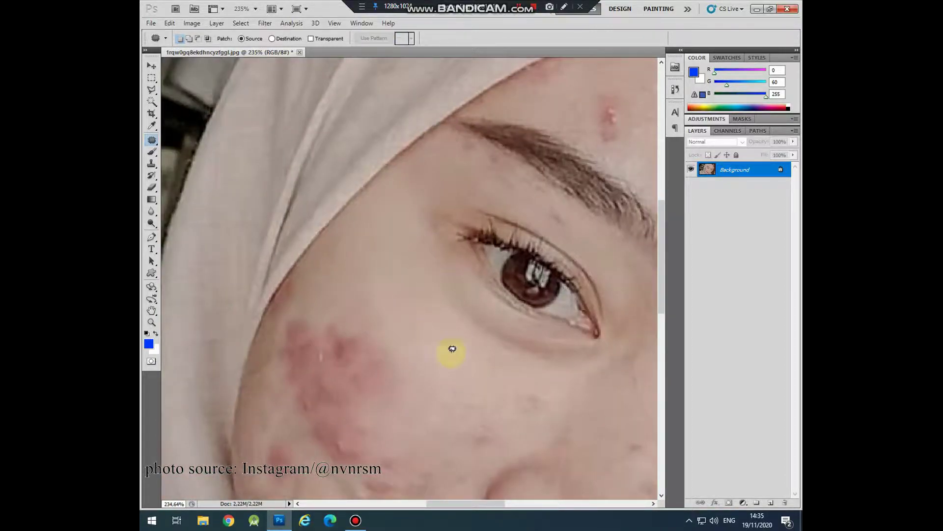
alt+scroll(448, 348, up, 1)
mouse_move(466, 364)
mouse_down()
mouse_move(443, 387)
mouse_move(374, 365)
mouse_move(385, 386)
mouse_up()
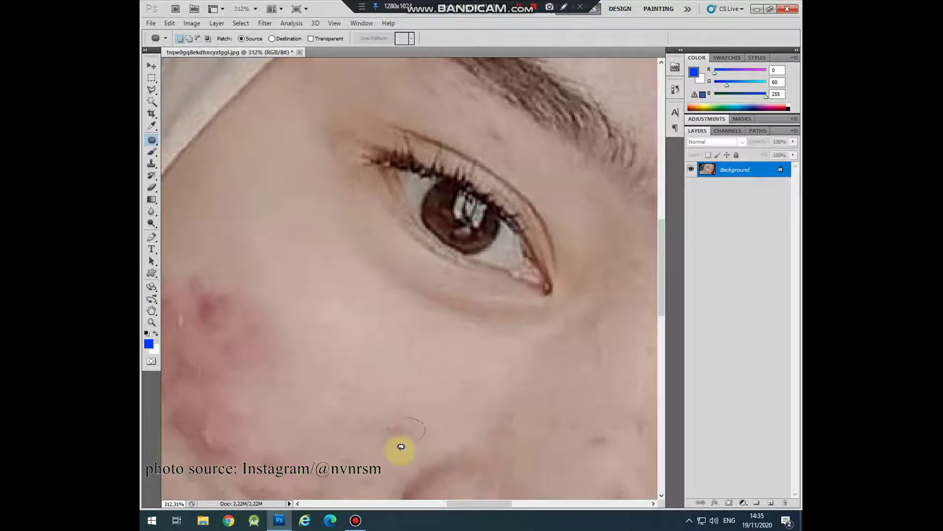
Step: Patch a red cheek spot with nearby clean skin
alt+scroll(365, 358, down, 3)
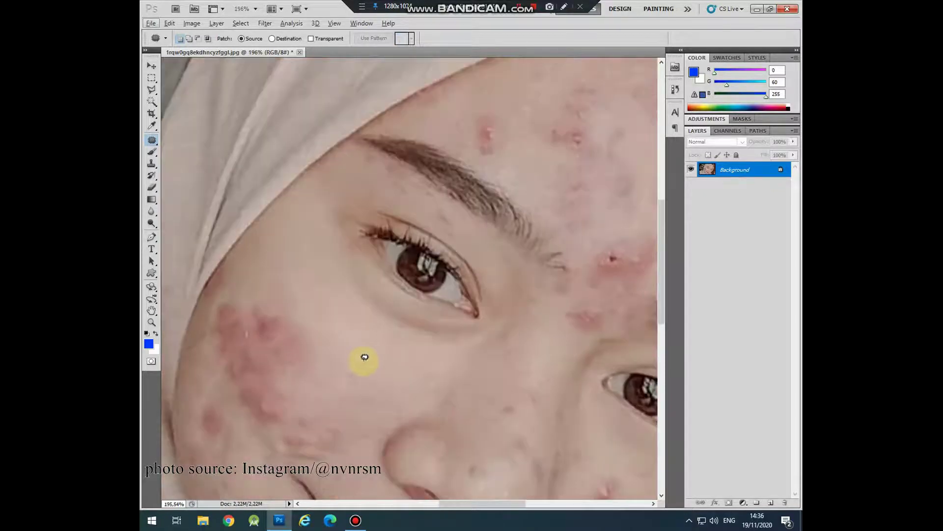
mouse_move(347, 370)
mouse_down()
mouse_move(337, 295)
mouse_move(354, 376)
mouse_up()
scroll(319, 334, down, 3)
scroll(369, 358, up, 3)
alt+scroll(305, 330, up, 2)
drag(242, 347, 304, 283)
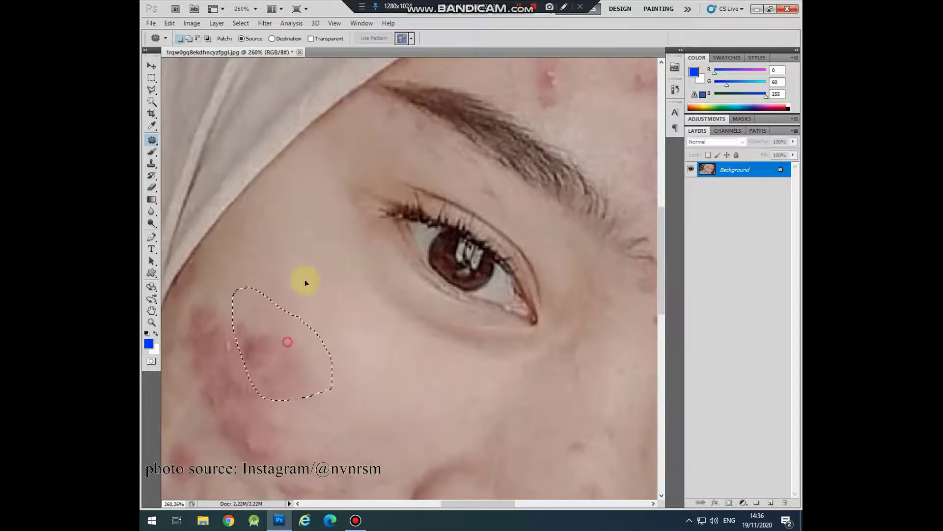
alt+scroll(346, 365, down, 3)
alt+scroll(269, 326, up, 3)
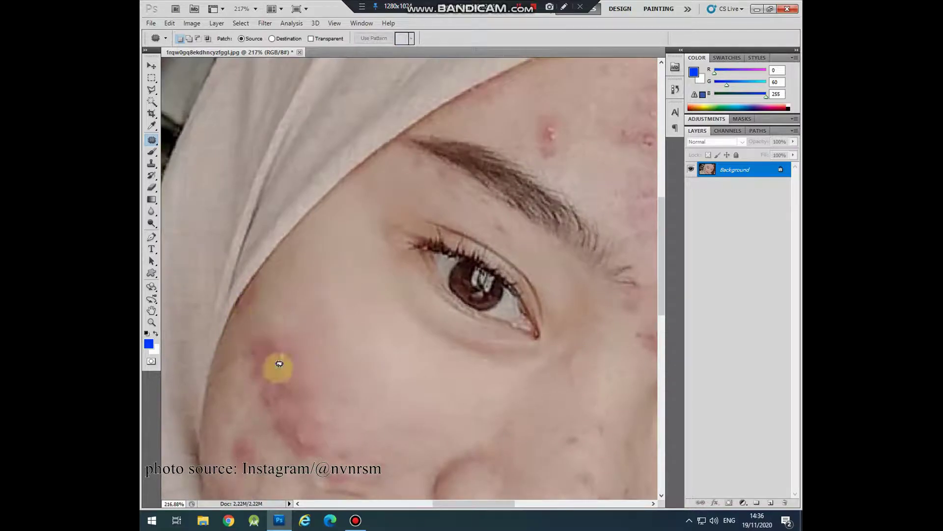
Step: Patch the next cheek redness with clean skin from above and deselect
mouse_move(279, 364)
mouse_down()
mouse_move(274, 332)
mouse_move(332, 290)
mouse_up()
drag(309, 370, 284, 339)
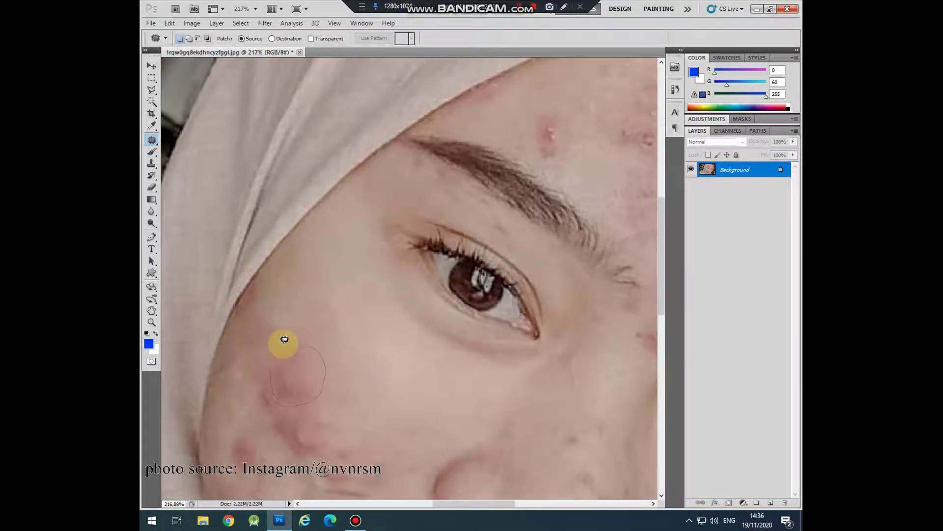
scroll(274, 287, down, 2)
drag(274, 288, 295, 233)
click(327, 240)
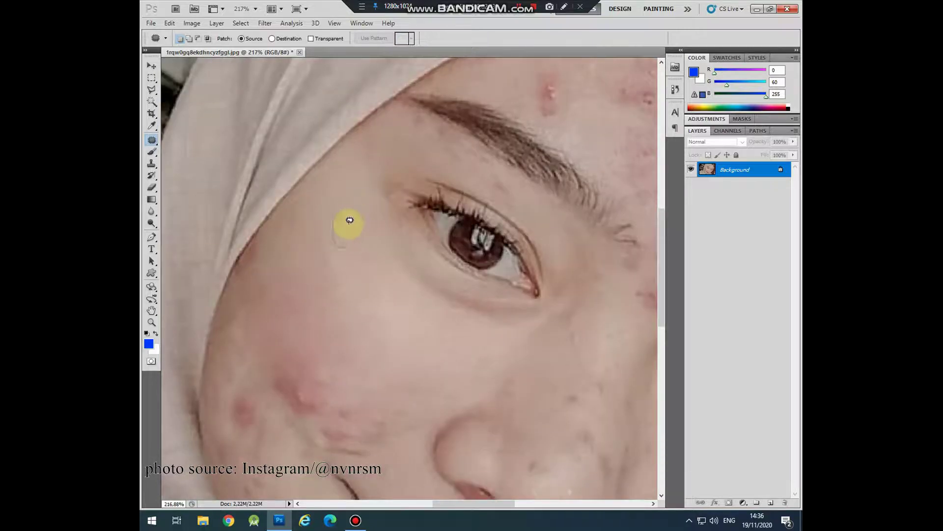
Step: Smooth two red marks on the lower cheek, clearing each selection
drag(341, 390, 344, 399)
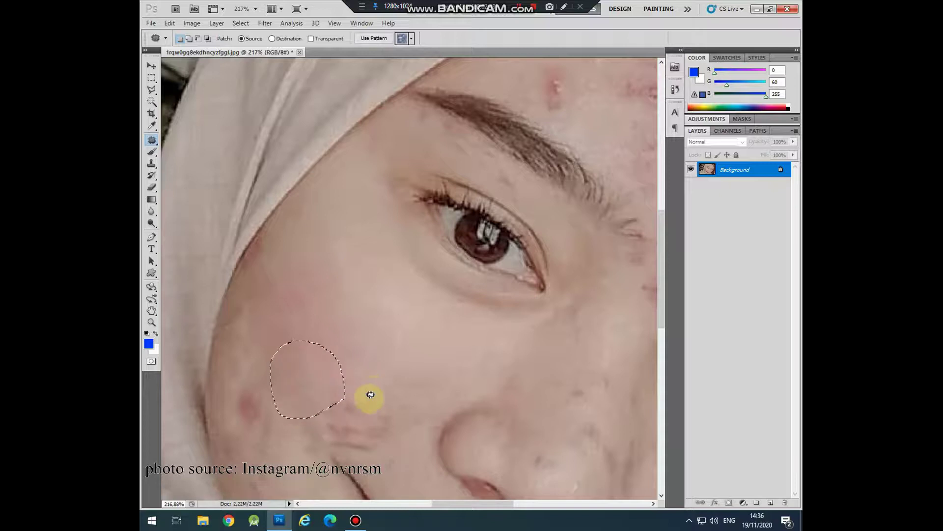
click(390, 398)
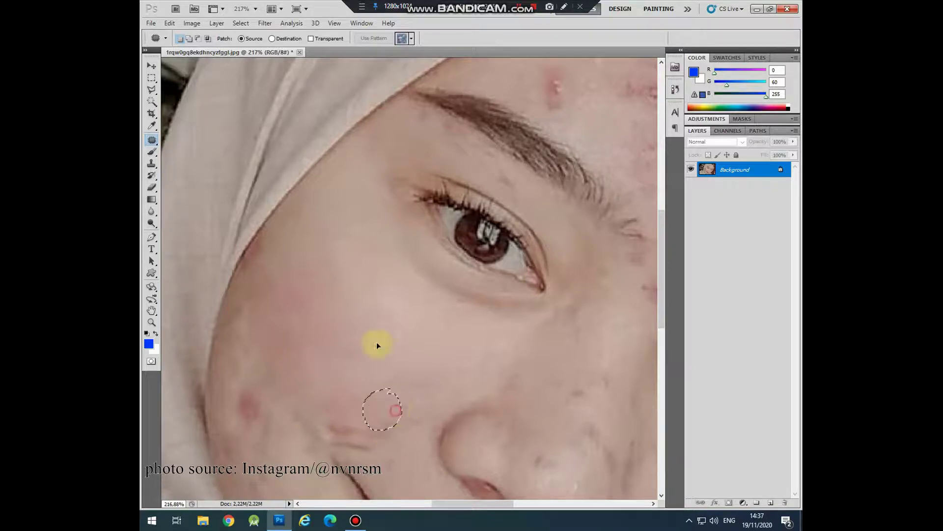
scroll(385, 326, down, 5)
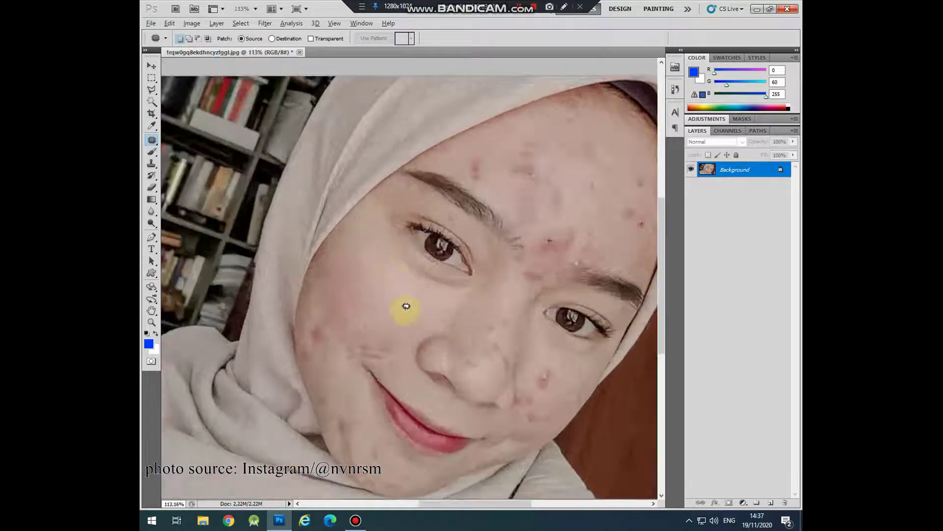
scroll(408, 319, up, 6)
mouse_move(352, 404)
mouse_down()
mouse_move(282, 391)
mouse_move(384, 388)
mouse_up()
click(359, 435)
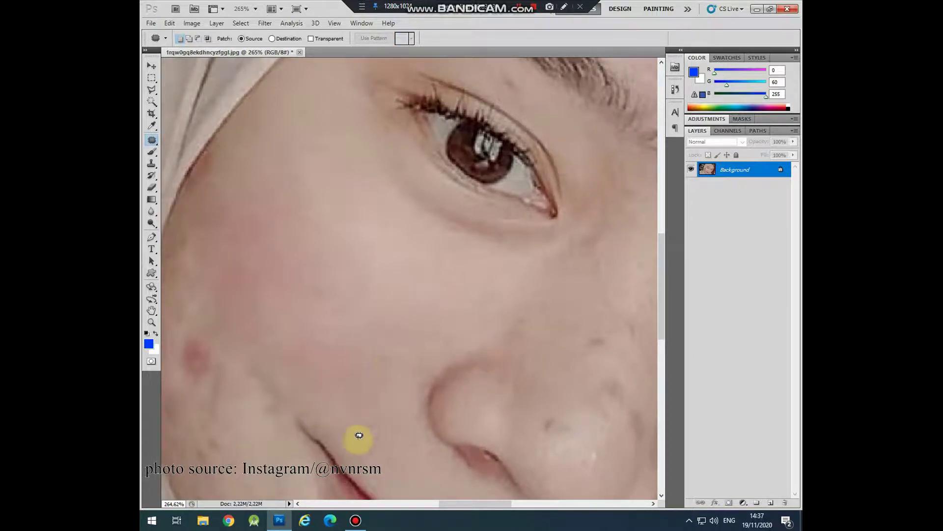
Step: Replace another lower-cheek spot with nearby clean skin
scroll(309, 352, down, 3)
scroll(347, 332, up, 2)
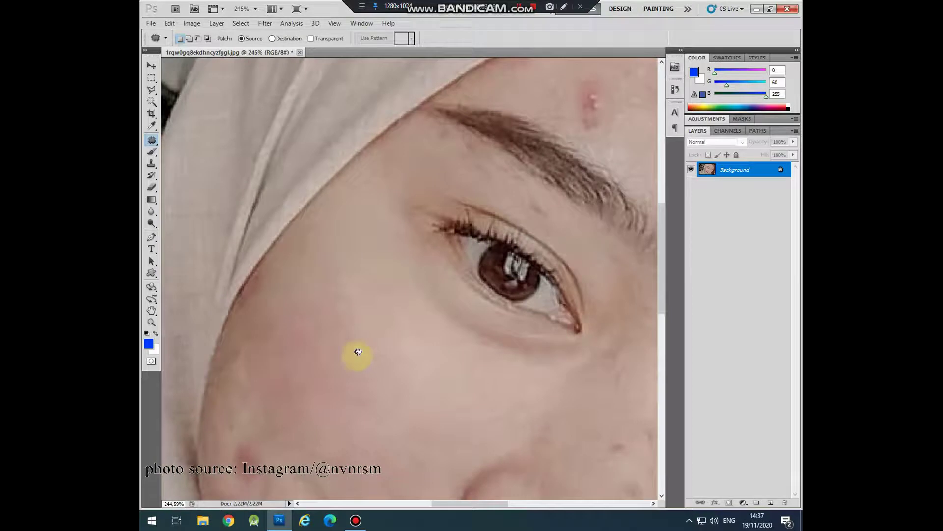
scroll(358, 354, down, 1)
drag(264, 382, 260, 379)
drag(253, 387, 350, 302)
click(232, 308)
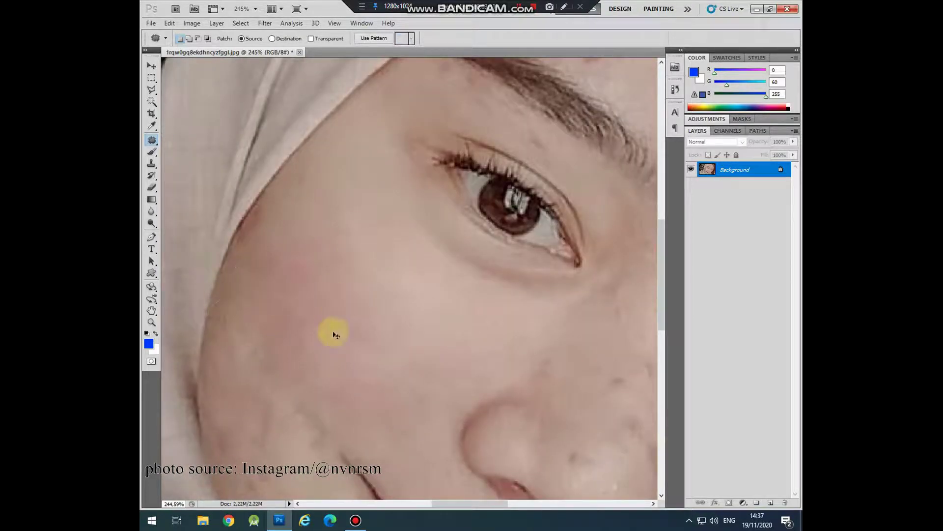
Step: Patch two more cheek spots using clean skin from above
scroll(325, 346, down, 3)
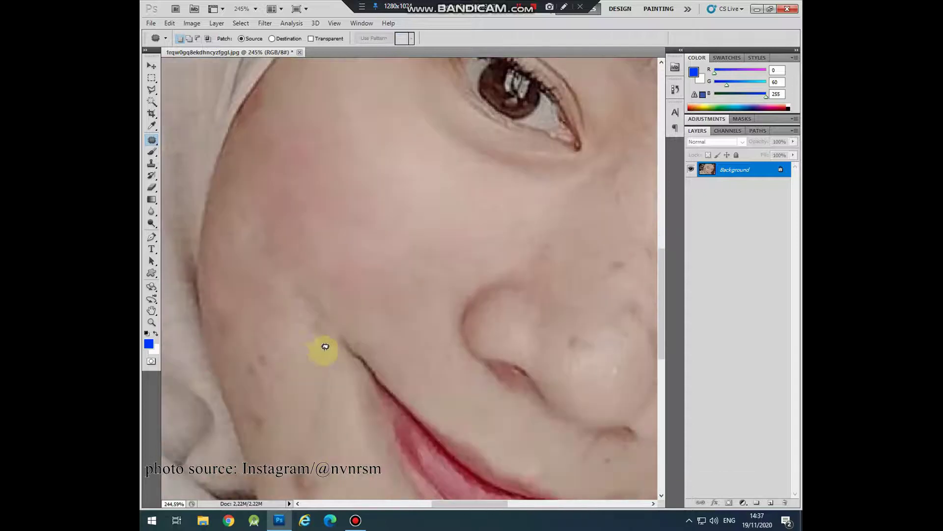
drag(284, 291, 301, 300)
drag(315, 320, 333, 179)
click(267, 371)
scroll(354, 126, down, 1)
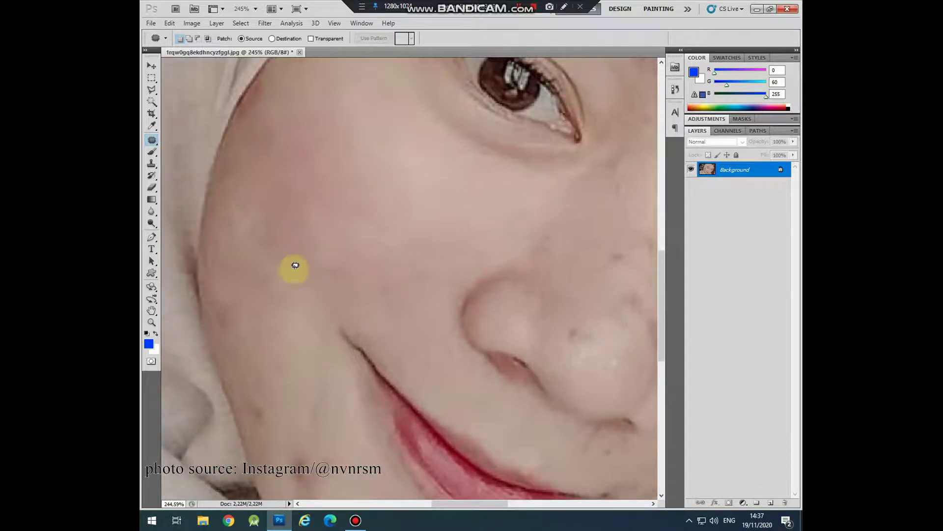
drag(263, 210, 283, 169)
click(275, 222)
Step: Patch the last lower-cheek blemishes and fit the whole photo on screen
scroll(354, 224, down, 2)
scroll(275, 354, up, 1)
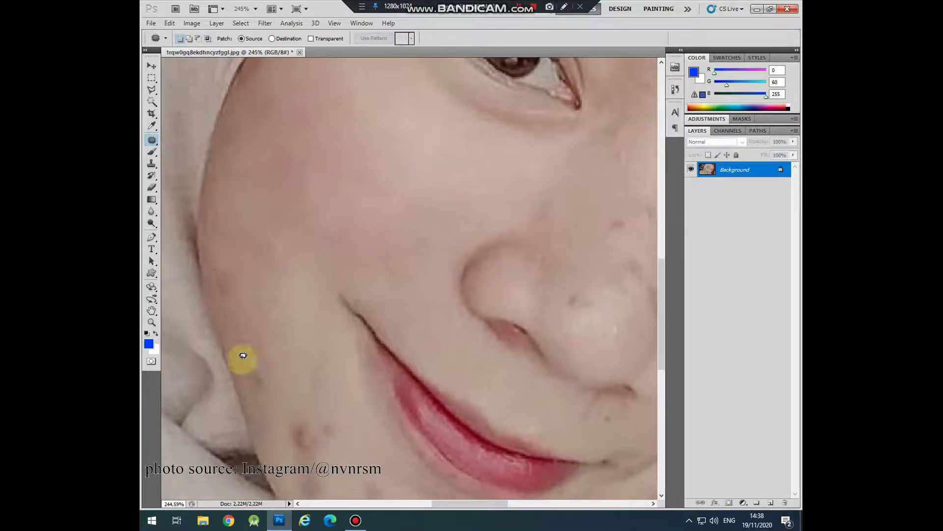
drag(221, 307, 219, 307)
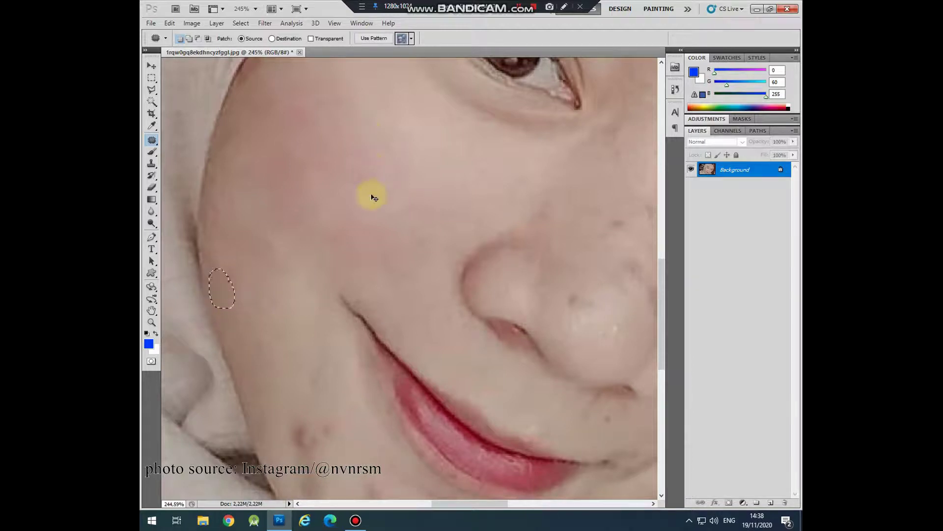
drag(314, 359, 312, 358)
drag(313, 378, 389, 135)
mouse_move(330, 414)
mouse_down()
mouse_move(305, 235)
mouse_move(316, 257)
mouse_move(385, 238)
mouse_up()
key(ctrl+0)
scroll(399, 291, up, 3)
scroll(418, 322, down, 2)
Step: Patch the lower-cheek and jaw blemishes with skin from higher up
scroll(417, 321, down, 2)
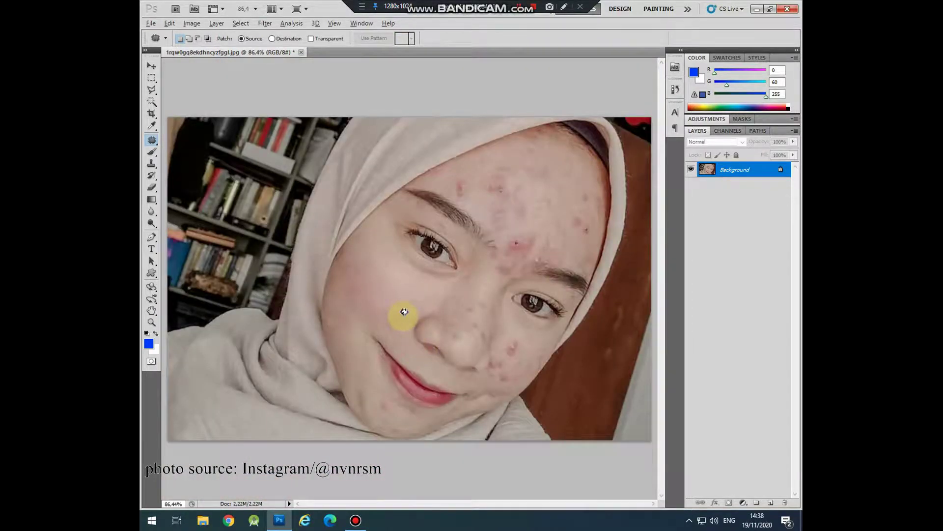
scroll(348, 415, up, 2)
scroll(326, 401, up, 1)
mouse_move(324, 398)
mouse_down()
mouse_move(312, 422)
mouse_move(369, 151)
mouse_up()
mouse_move(358, 401)
mouse_down()
mouse_move(389, 432)
mouse_move(361, 401)
mouse_move(379, 89)
mouse_up()
Step: Patch a remaining spot on the upper cheek and deselect
scroll(369, 366, down, 1)
scroll(432, 159, down, 2)
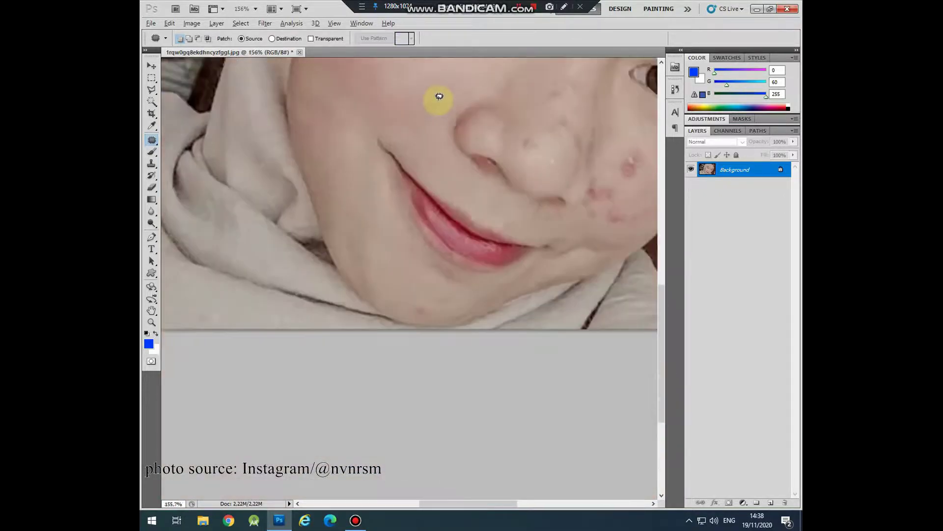
scroll(352, 331, down, 1)
scroll(345, 340, up, 2)
drag(345, 340, 346, 326)
click(342, 342)
Step: Patch the small spot on the chin with clean skin
scroll(350, 374, down, 2)
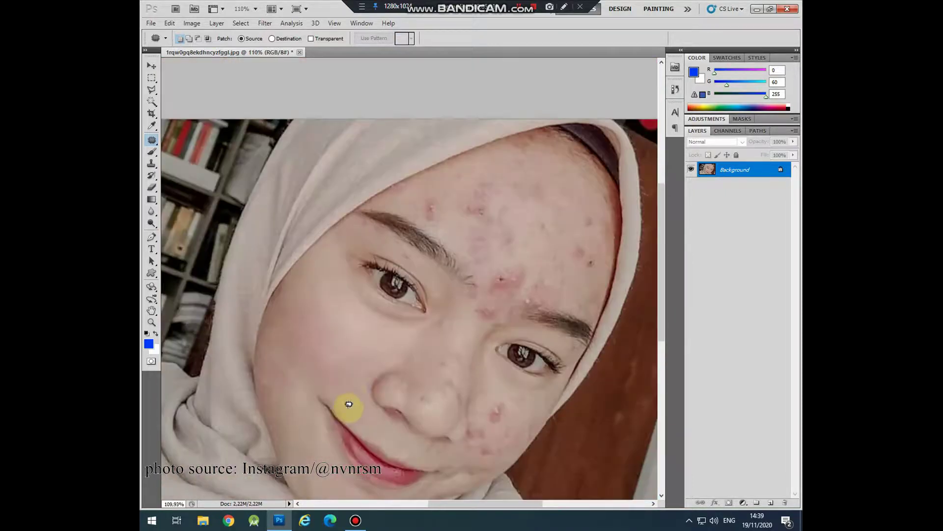
scroll(368, 344, down, 1)
scroll(388, 319, up, 2)
scroll(396, 344, up, 1)
scroll(396, 355, down, 2)
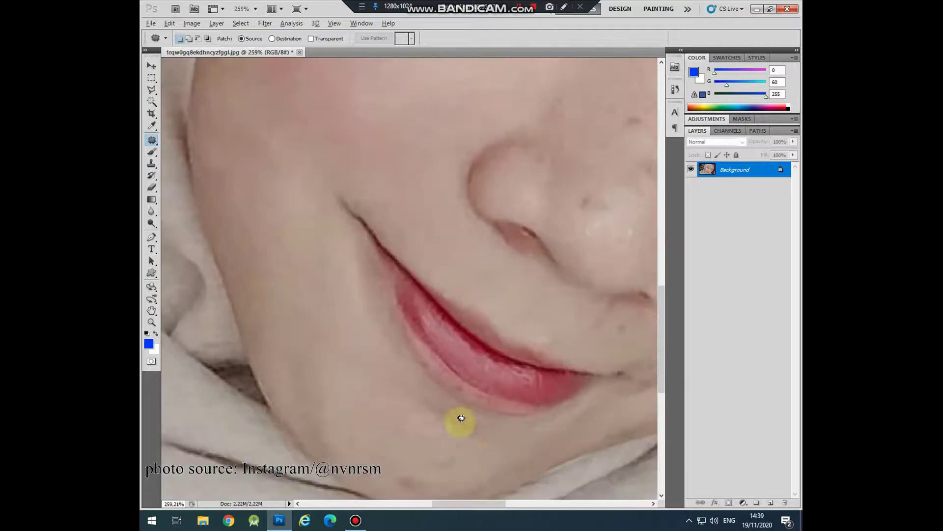
scroll(458, 419, up, 2)
mouse_move(453, 421)
mouse_down()
mouse_move(451, 374)
mouse_move(284, 218)
mouse_up()
scroll(435, 115, down, 2)
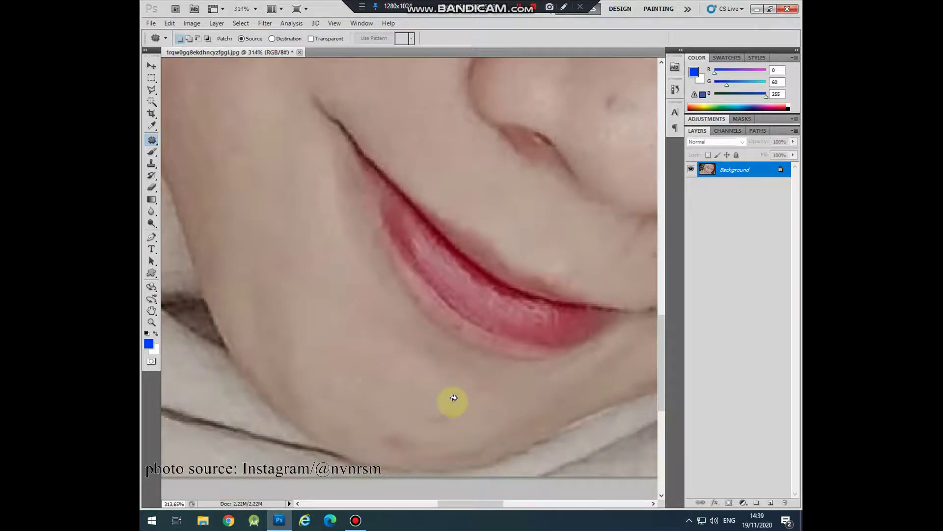
drag(379, 424, 391, 435)
Step: Outline the spot just below the nose for patching
scroll(337, 228, up, 2)
scroll(454, 289, down, 2)
drag(434, 309, 428, 322)
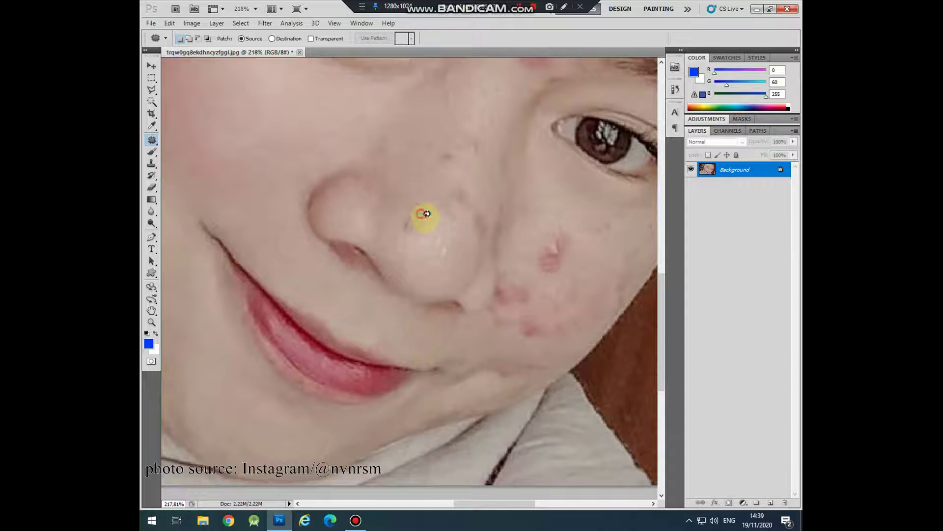
Step: Patch the nose blemishes with clean cheek skin and clear the selections
drag(418, 215, 275, 108)
drag(440, 173, 435, 155)
drag(443, 157, 255, 119)
click(465, 129)
click(437, 158)
click(424, 133)
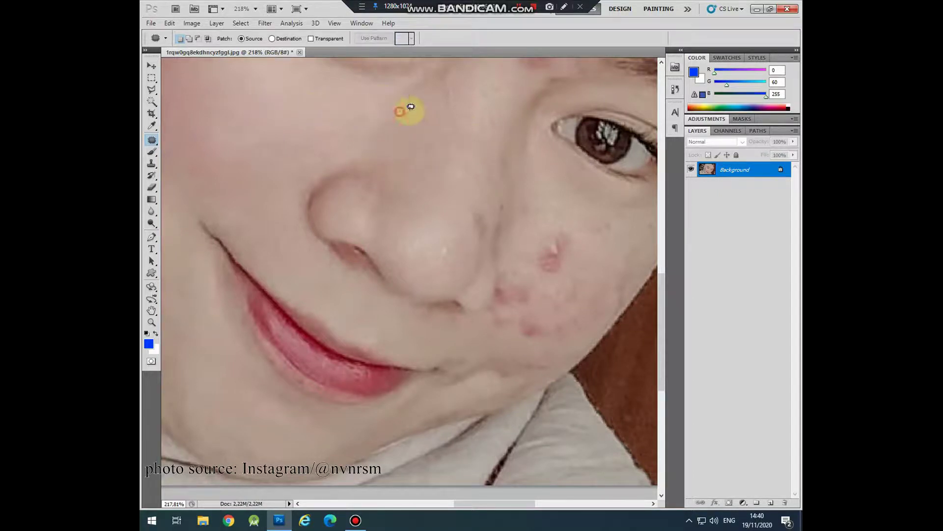
Step: Patch the remaining blemishes beside the nose with clean skin and deselect
drag(422, 110, 432, 100)
drag(381, 187, 383, 190)
drag(384, 162, 320, 120)
drag(218, 118, 212, 150)
drag(236, 140, 316, 93)
scroll(414, 168, up, 3)
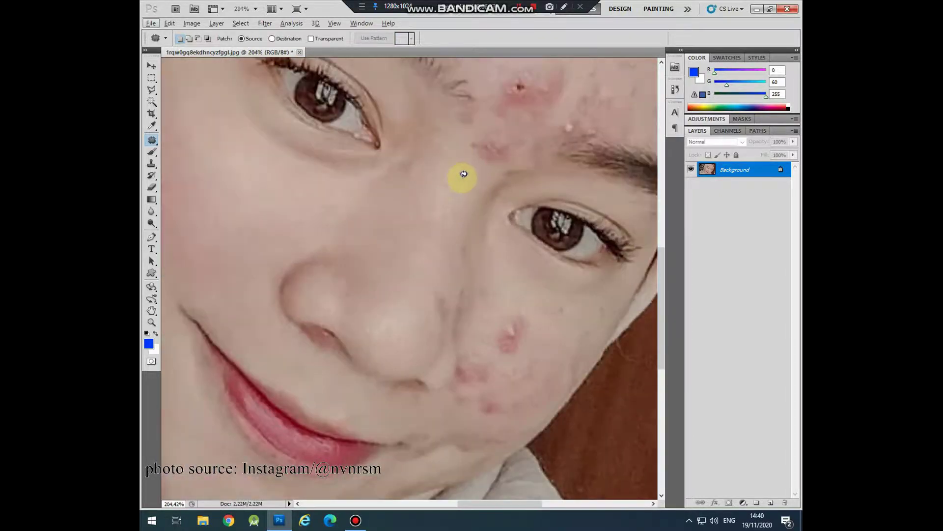
drag(455, 183, 411, 185)
key(ctrl+d)
Step: Clear the earlier patch selections and patch the blemish beside the nose
scroll(515, 337, down, 5)
scroll(444, 308, up, 5)
scroll(279, 296, right, 5)
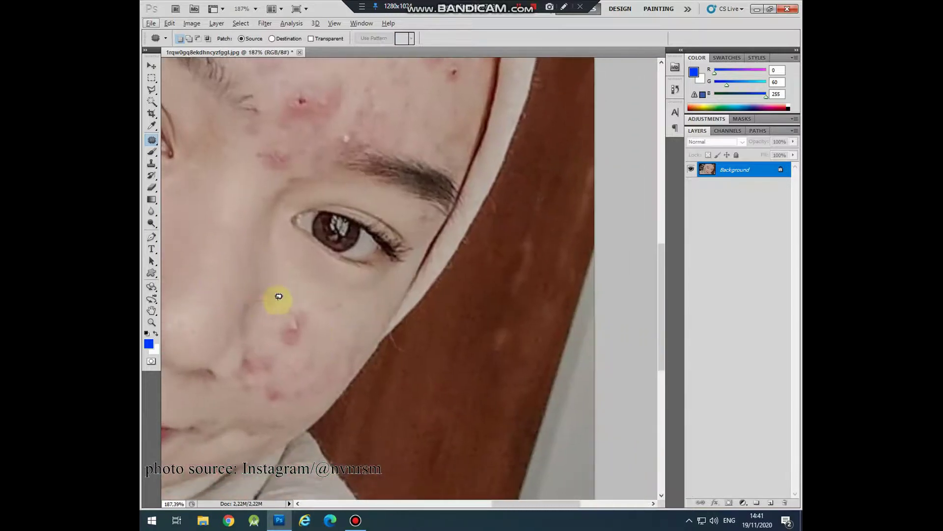
scroll(311, 329, down, 2)
scroll(422, 308, down, 2)
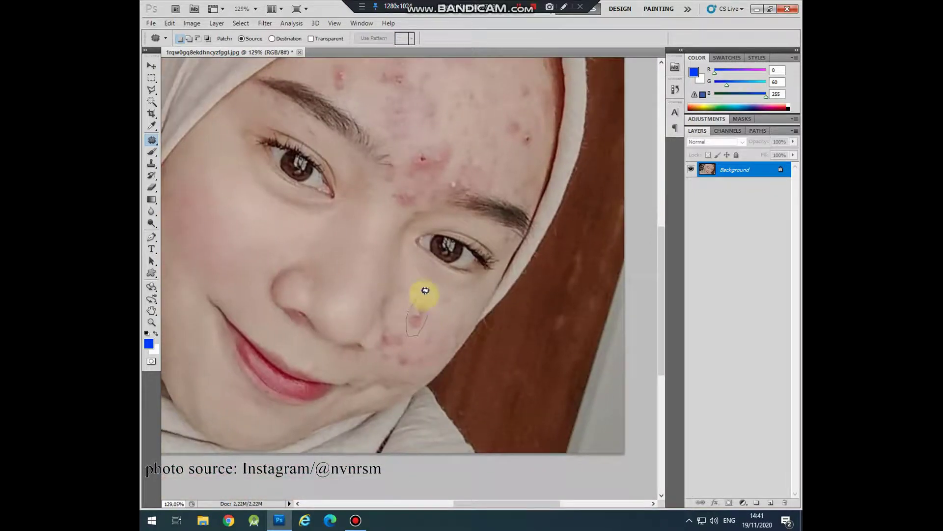
click(412, 331)
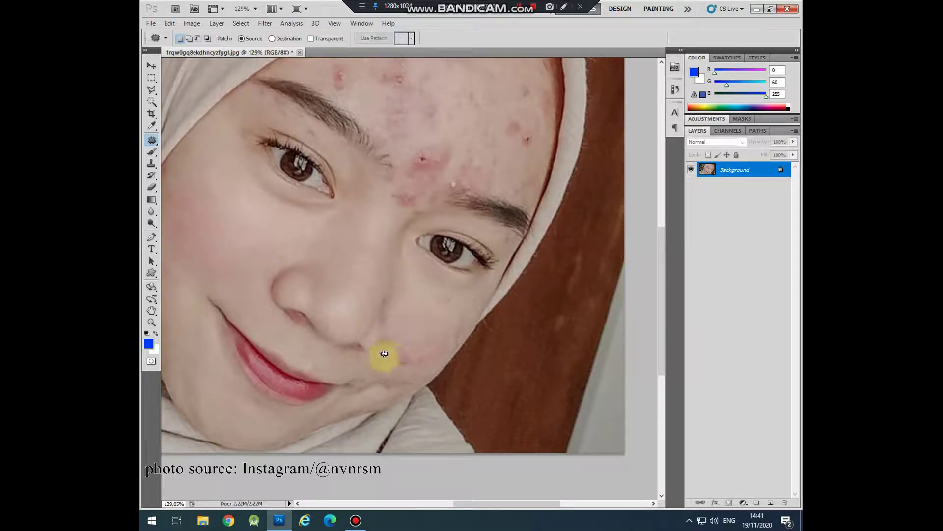
click(388, 306)
drag(215, 221, 384, 323)
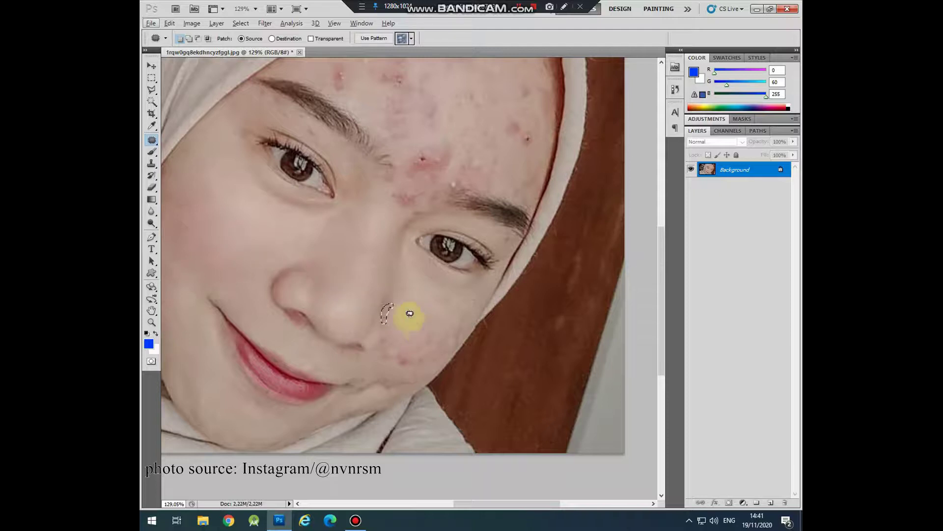
key(ctrl+d)
Step: Patch the faint cheek line and the jaw-line blemish with clean cheek skin
scroll(417, 371, up, 3)
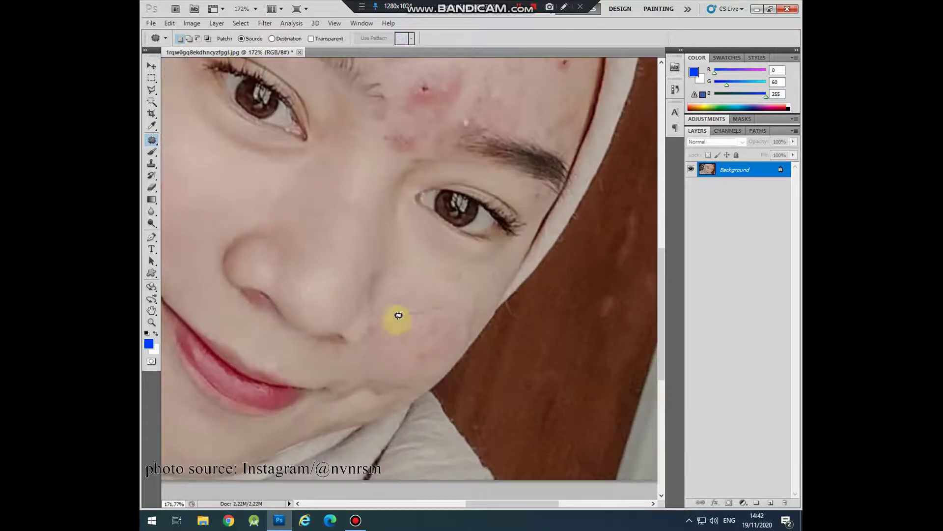
mouse_move(398, 315)
mouse_down()
mouse_move(391, 257)
mouse_move(452, 263)
mouse_up()
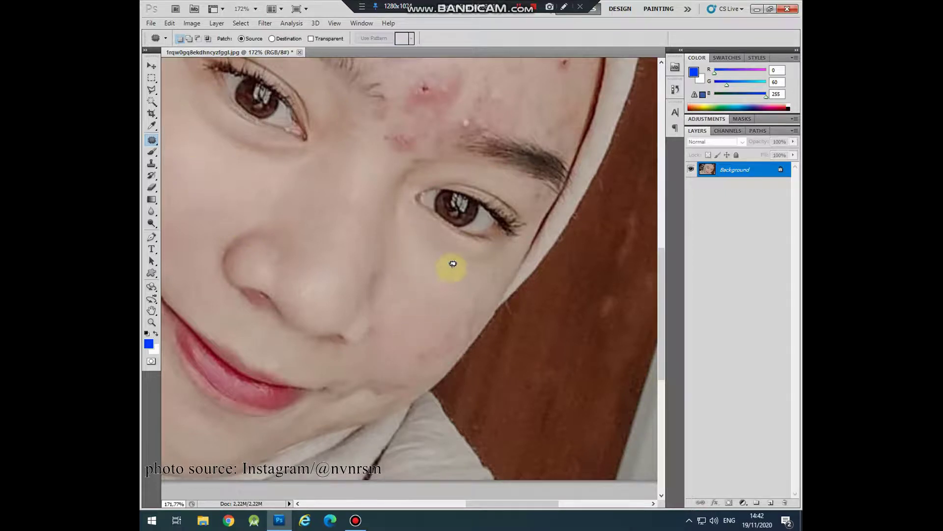
scroll(491, 267, left, 1)
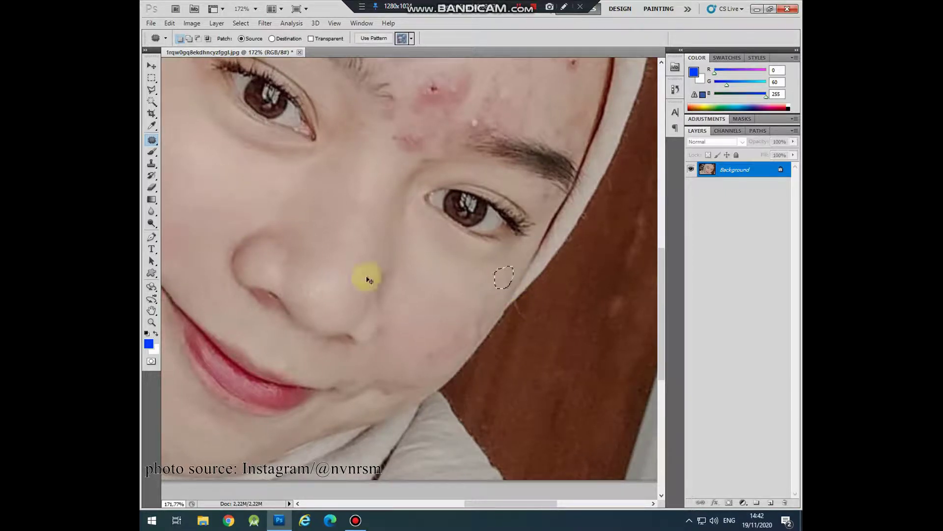
drag(483, 334, 233, 181)
Step: Patch the remaining blemishes near the jaw and chin with clean skin
scroll(467, 388, up, 2)
mouse_move(479, 393)
mouse_down()
mouse_move(507, 369)
mouse_move(210, 138)
mouse_up()
scroll(432, 376, down, 1)
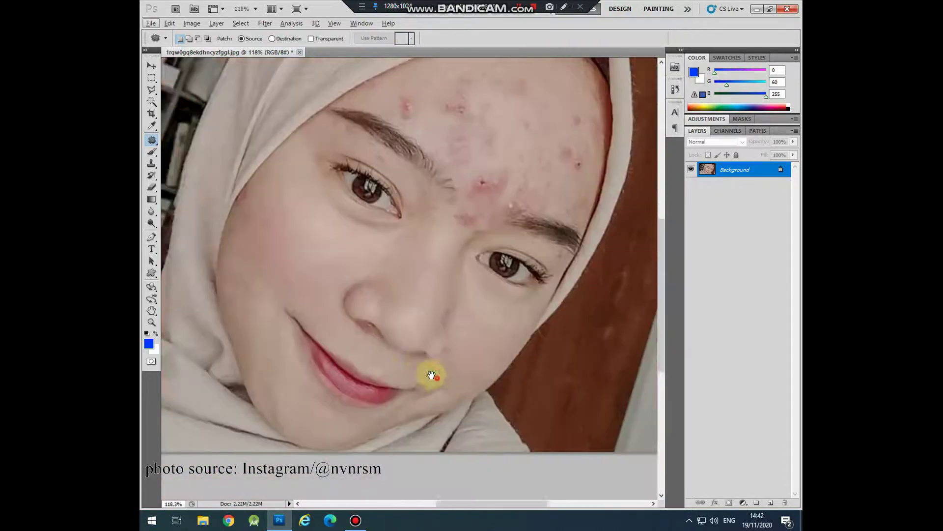
scroll(427, 369, down, 1)
scroll(415, 352, up, 2)
mouse_move(400, 348)
mouse_down()
mouse_move(412, 334)
mouse_move(388, 351)
mouse_move(442, 364)
mouse_up()
scroll(442, 364, down, 2)
scroll(482, 325, up, 1)
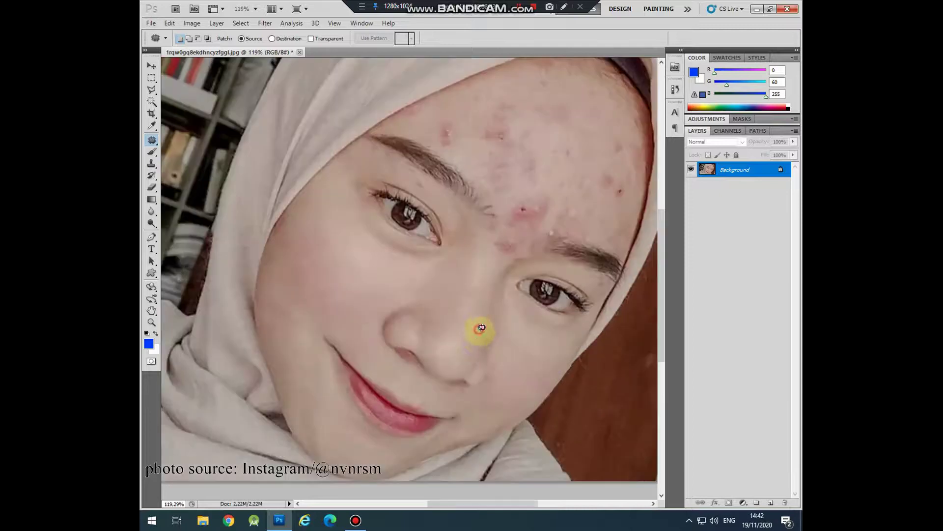
scroll(523, 329, down, 2)
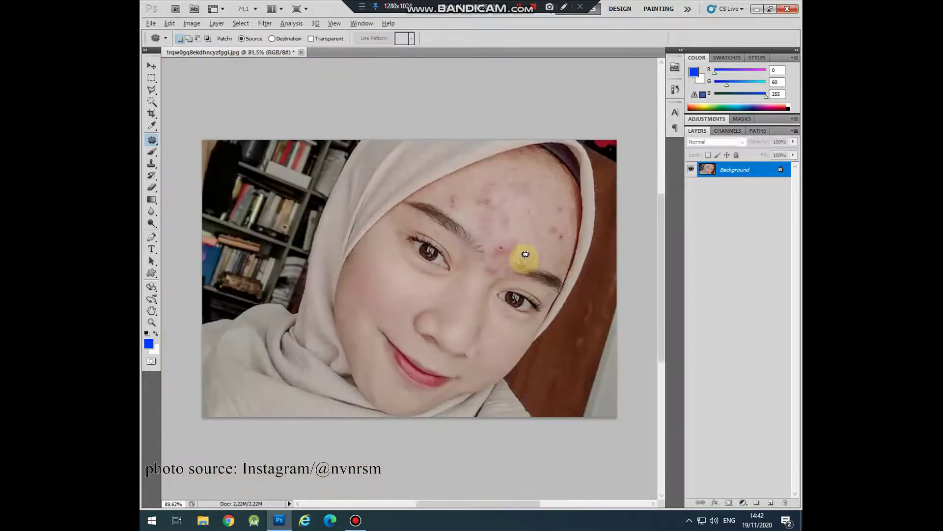
scroll(522, 255, up, 2)
Step: Patch the spots beside and between the brows with clean cheek skin
drag(472, 268, 248, 297)
key(ctrl+d)
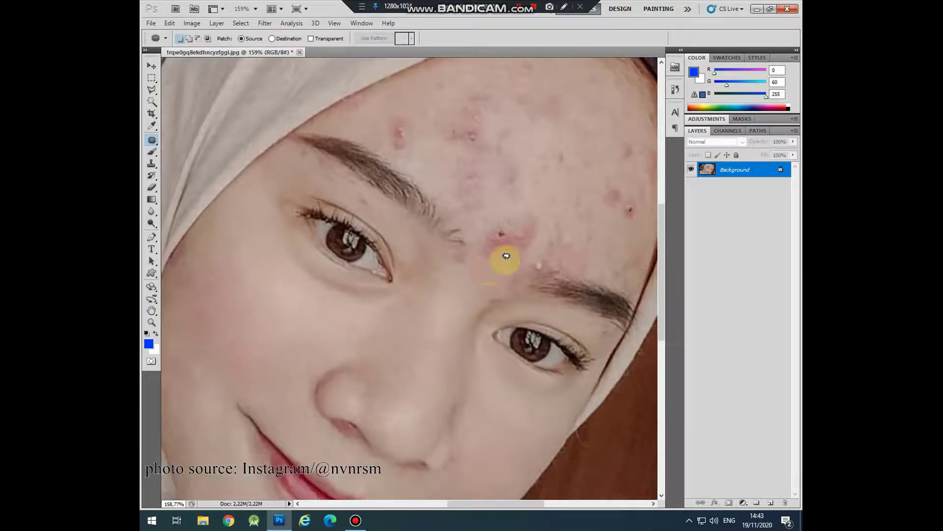
drag(529, 253, 501, 219)
drag(511, 231, 268, 291)
key(ctrl+d)
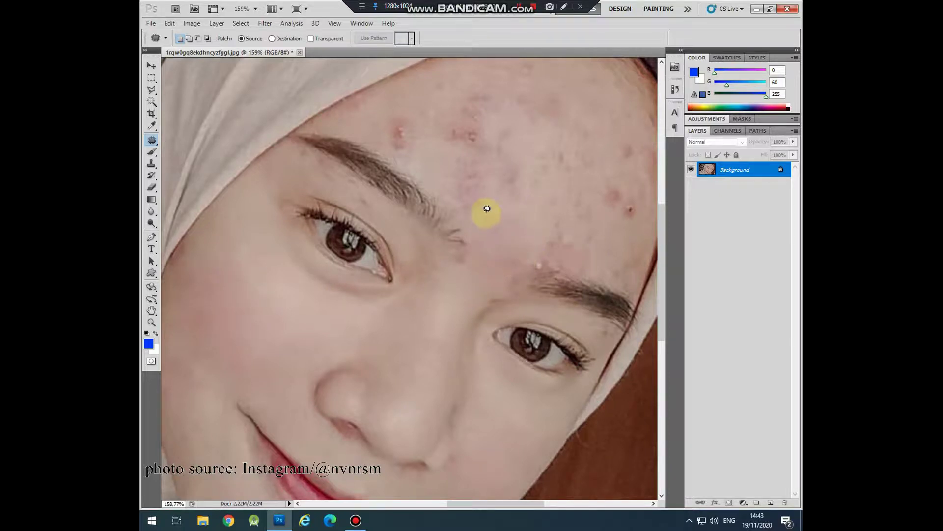
drag(502, 203, 444, 211)
drag(472, 192, 252, 305)
key(ctrl+d)
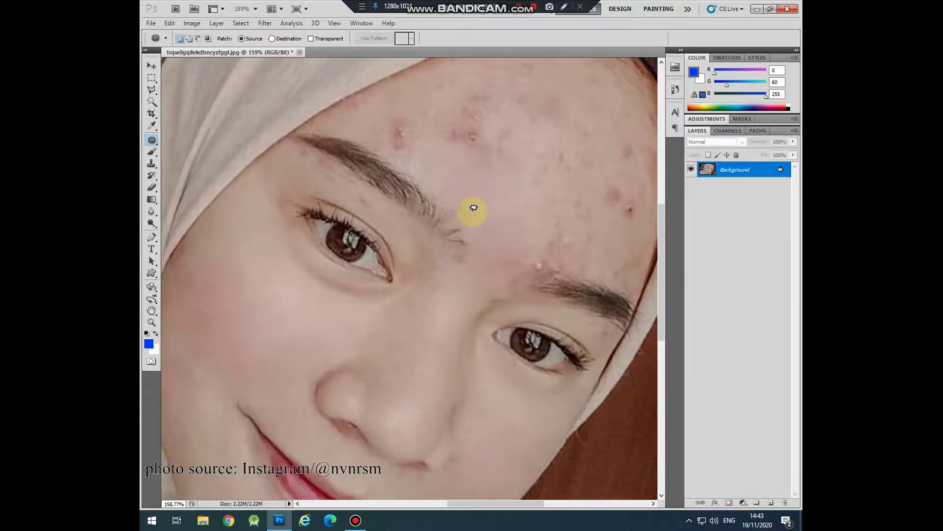
Step: Patch the first row of lower-forehead spots with cheek skin, deselecting after each
drag(481, 211, 489, 204)
drag(506, 216, 225, 293)
key(ctrl+d)
drag(405, 154, 393, 146)
drag(399, 137, 238, 316)
key(ctrl+d)
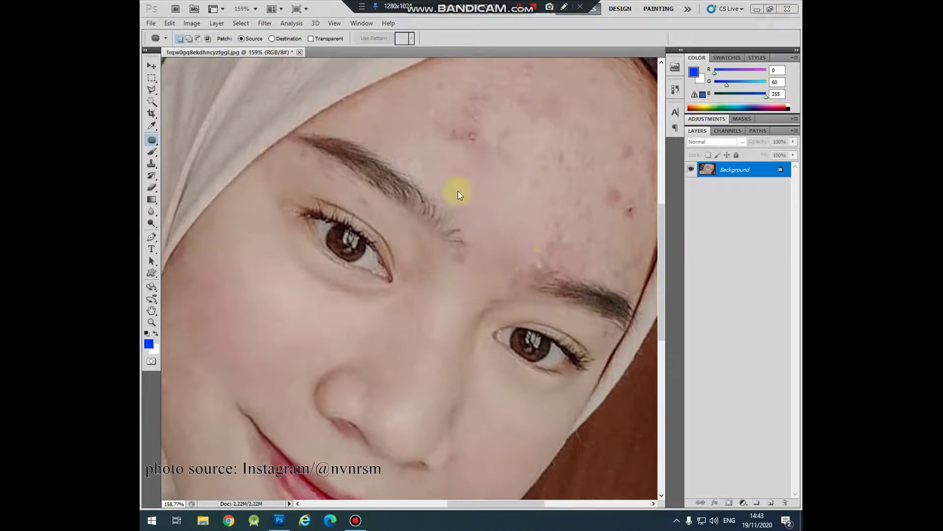
mouse_move(486, 148)
mouse_down()
mouse_move(444, 147)
mouse_move(280, 286)
mouse_up()
key(ctrl+d)
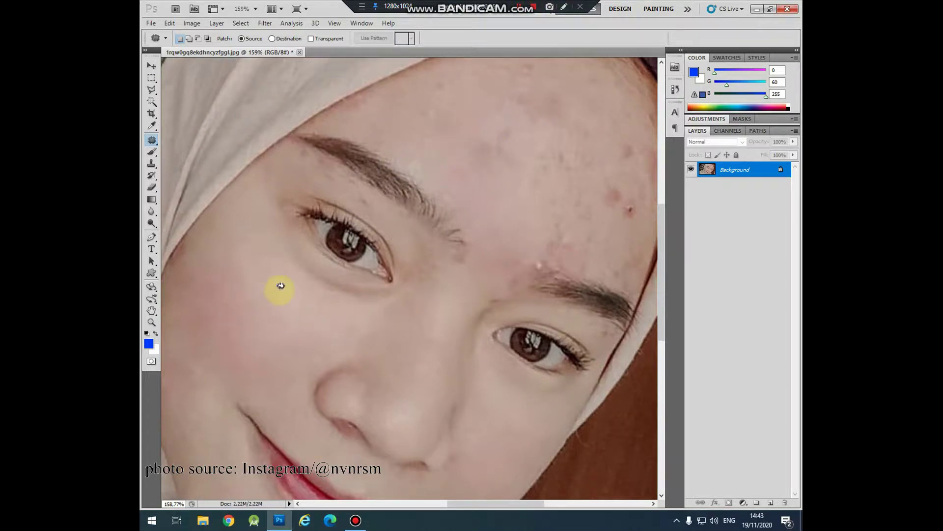
drag(498, 161, 211, 263)
key(ctrl+d)
mouse_move(414, 115)
mouse_down()
mouse_move(449, 114)
mouse_move(216, 297)
mouse_up()
key(ctrl+d)
Step: Patch the next forehead spots and the spot near the eyebrow with cheek skin
drag(403, 87, 399, 89)
drag(366, 107, 211, 312)
key(ctrl+d)
drag(357, 129, 367, 116)
drag(393, 111, 238, 284)
key(ctrl+d)
mouse_move(398, 89)
mouse_down()
mouse_move(422, 72)
mouse_move(408, 84)
mouse_up()
drag(423, 86, 256, 307)
key(ctrl+d)
drag(425, 160, 260, 297)
key(ctrl+d)
Step: Patch two more forehead spots from cheek skin and clear the selections
drag(469, 143, 466, 161)
drag(447, 155, 230, 298)
key(ctrl+d)
drag(453, 93, 467, 123)
drag(442, 113, 246, 288)
key(ctrl+d)
drag(250, 256, 250, 256)
key(ctrl+d)
Step: Patch the forehead spots near the eye and the pimple above the eyebrow
drag(513, 107, 511, 101)
drag(481, 127, 344, 236)
key(ctrl+d)
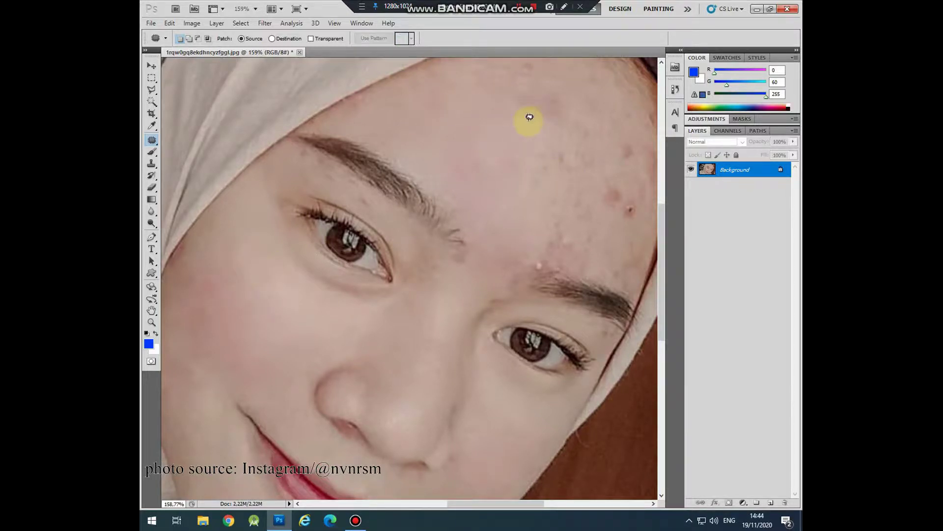
drag(567, 112, 536, 89)
drag(537, 106, 379, 270)
key(ctrl+d)
drag(565, 148, 520, 175)
drag(521, 182, 299, 258)
key(ctrl+d)
mouse_move(535, 263)
mouse_down()
mouse_move(547, 271)
mouse_move(552, 253)
mouse_move(352, 292)
mouse_up()
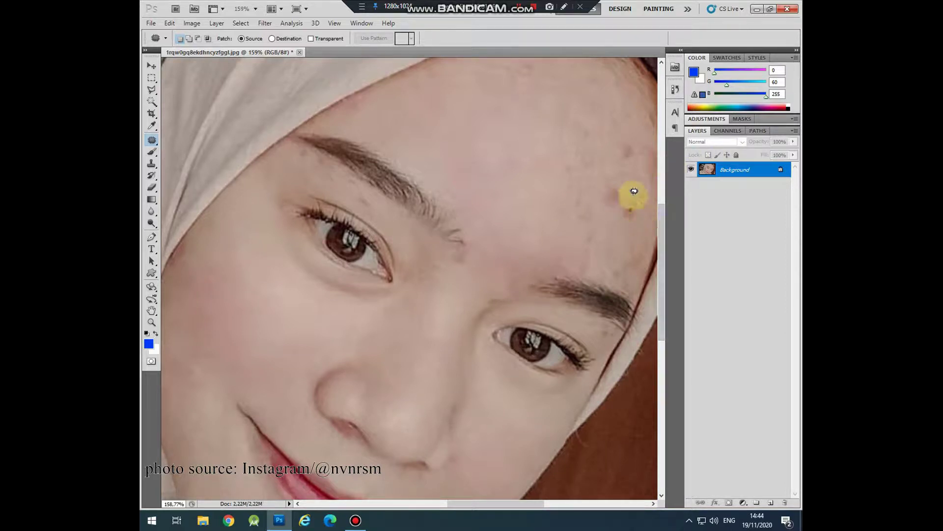
drag(634, 200, 205, 287)
drag(604, 208, 642, 217)
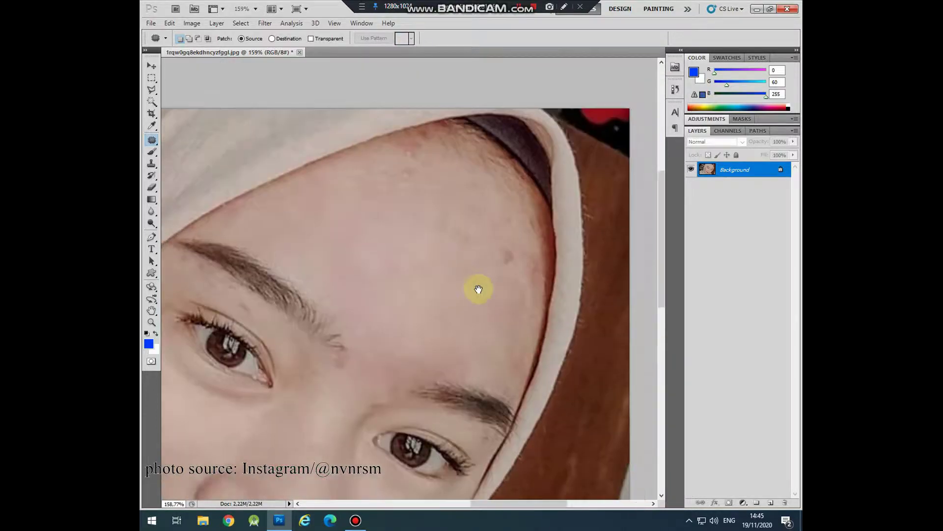
Step: Patch two more forehead spots with clean cheek skin
scroll(480, 288, up, 2)
drag(578, 207, 565, 196)
drag(560, 206, 210, 352)
drag(543, 196, 185, 342)
mouse_move(421, 183)
mouse_down()
mouse_move(462, 143)
mouse_move(424, 173)
mouse_up()
drag(442, 186, 185, 372)
Step: Patch a larger forehead area with skin below and clear leftover selections
drag(488, 167, 506, 152)
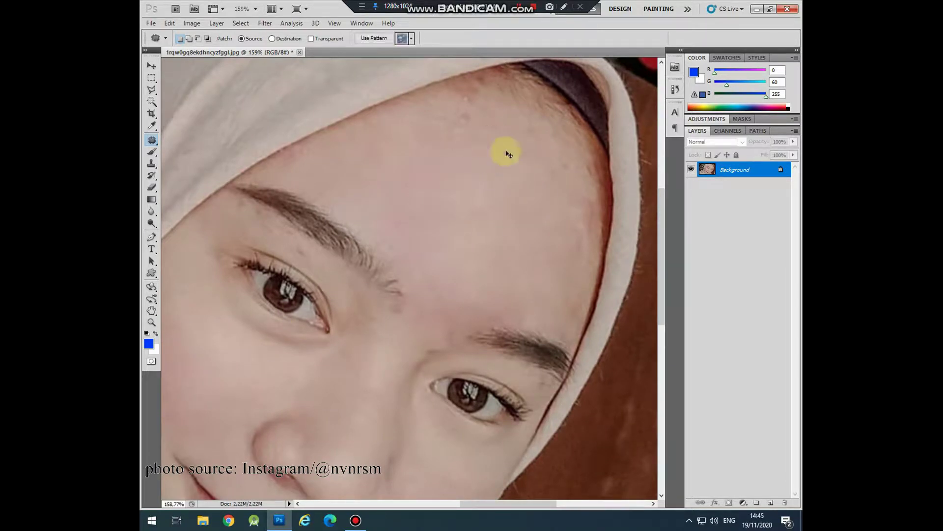
drag(480, 93, 383, 211)
mouse_move(463, 113)
mouse_down()
mouse_move(428, 96)
mouse_move(462, 114)
mouse_up()
drag(432, 123, 311, 273)
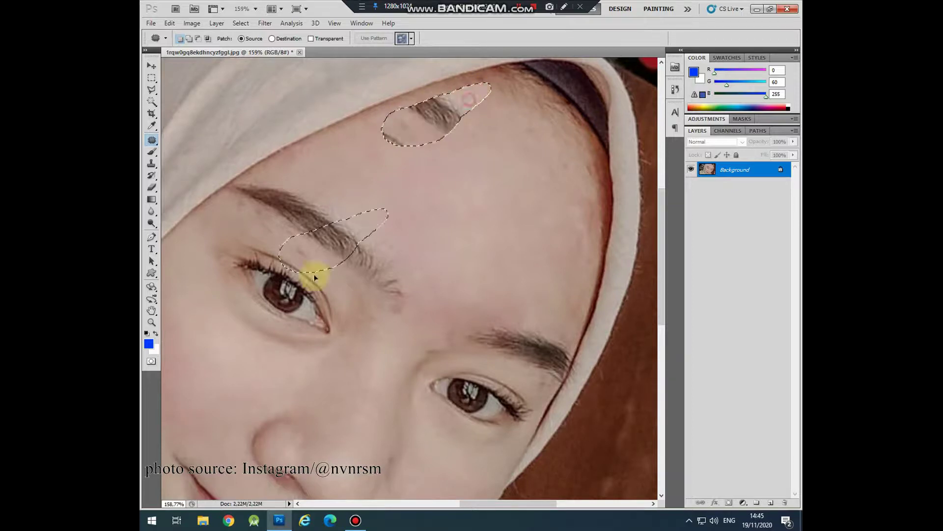
drag(476, 106, 544, 137)
click(475, 81)
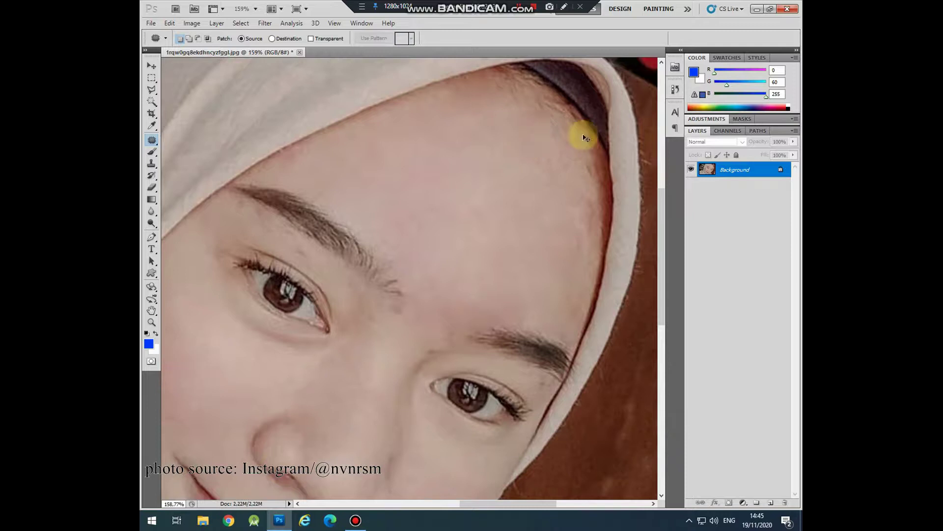
click(566, 163)
click(598, 222)
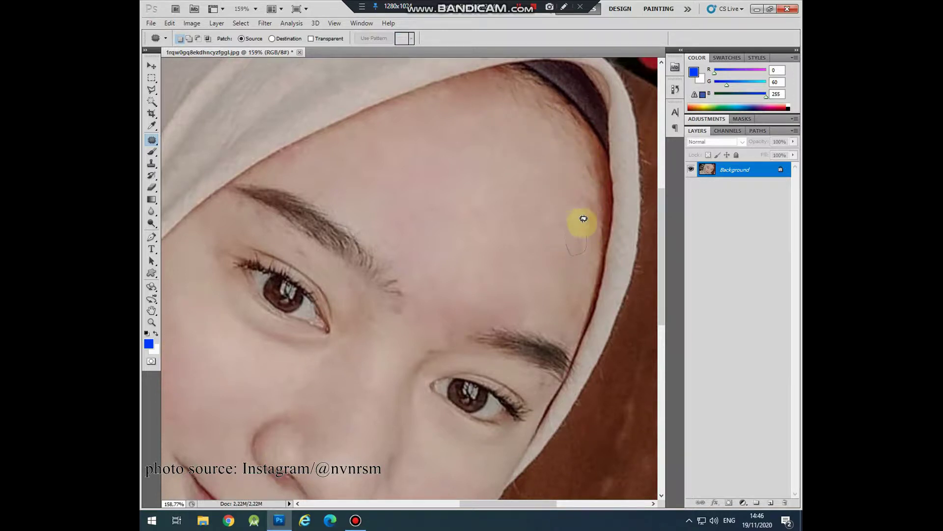
Step: Cover a forehead blemish with cheek skin and patch the hijab-edge line
drag(583, 218, 567, 208)
drag(600, 216, 200, 337)
key(ctrl+d)
drag(604, 228, 421, 280)
key(ctrl+d)
Step: Smooth the remaining red spots along the hijab edge with left-cheek skin
mouse_move(580, 295)
mouse_down()
mouse_move(575, 278)
mouse_move(231, 368)
mouse_up()
key(ctrl+d)
mouse_move(586, 301)
mouse_down()
mouse_move(564, 316)
mouse_move(249, 343)
mouse_move(211, 368)
mouse_up()
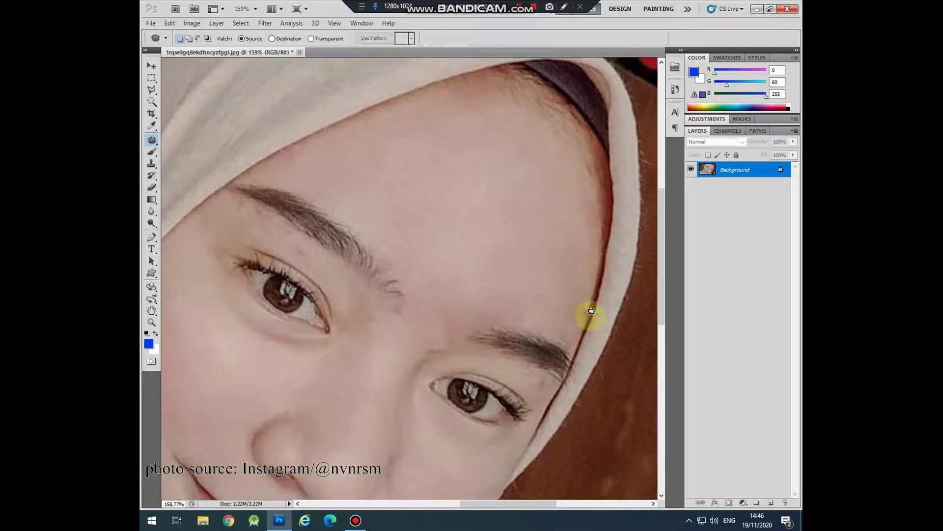
drag(586, 314, 585, 311)
drag(582, 295, 182, 369)
click(569, 316)
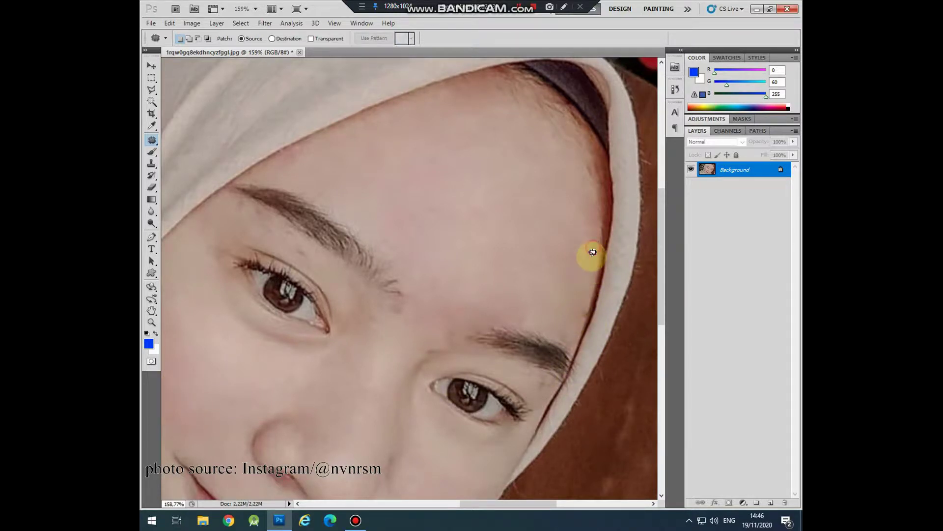
drag(590, 265, 178, 368)
click(521, 283)
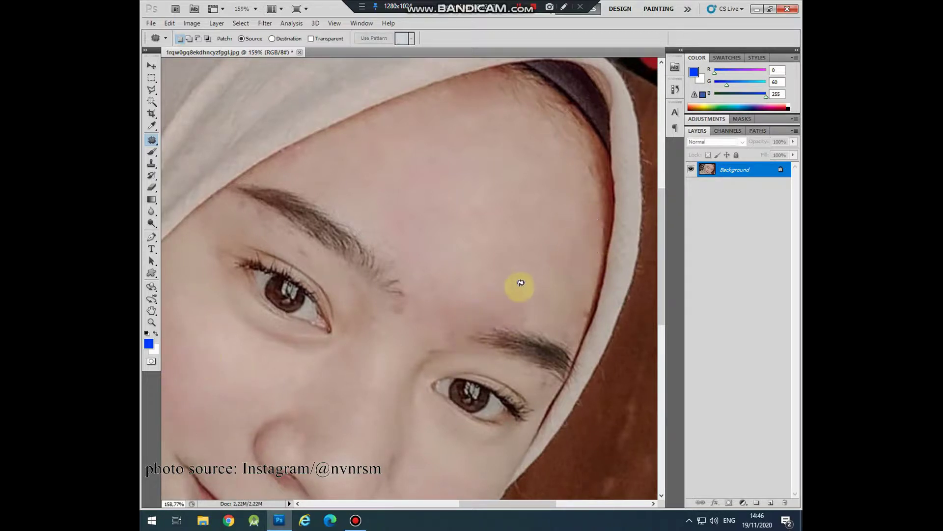
scroll(486, 208, down, 1)
Step: Patch the remaining spots higher on the forehead
scroll(497, 224, down, 1)
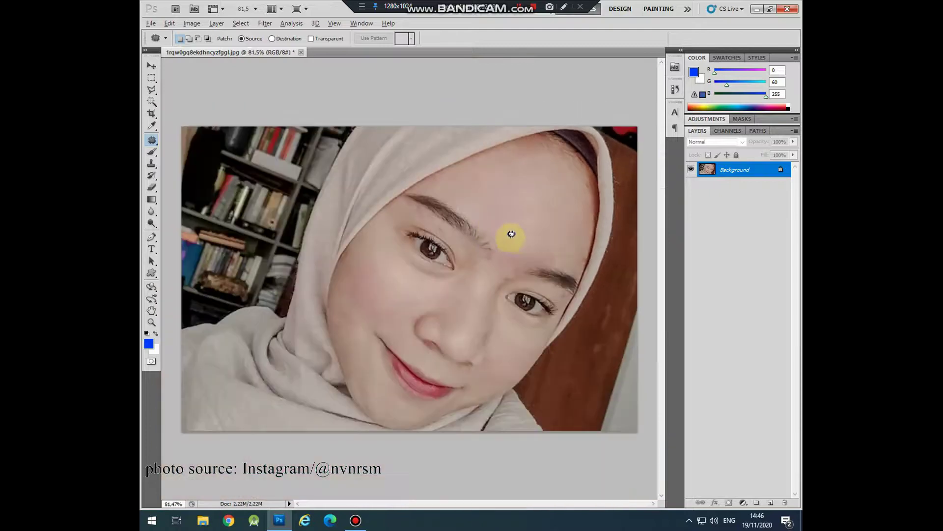
scroll(528, 200, up, 1)
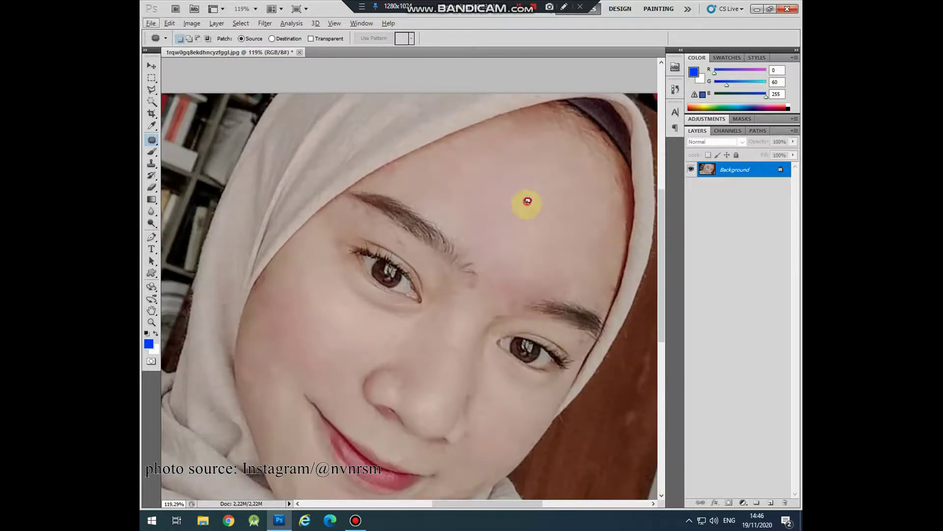
drag(527, 200, 487, 276)
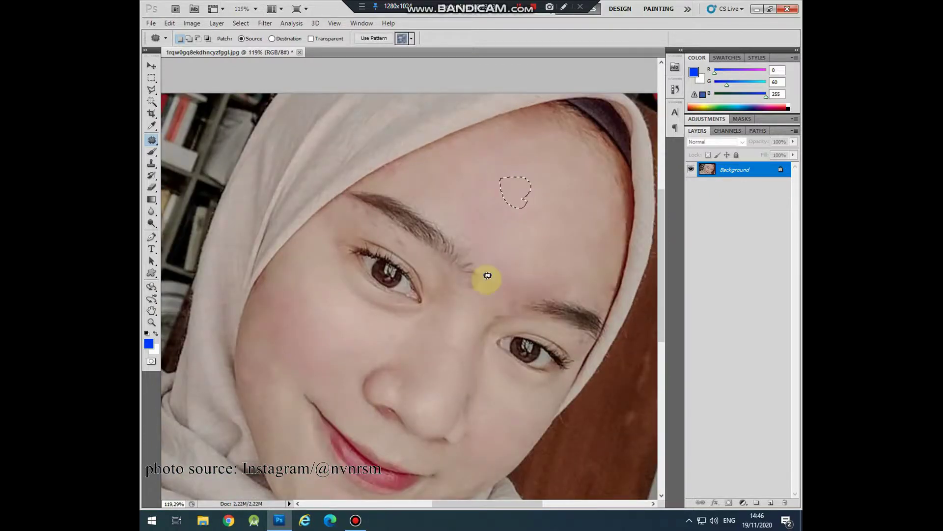
drag(540, 143, 501, 189)
key(ctrl+d)
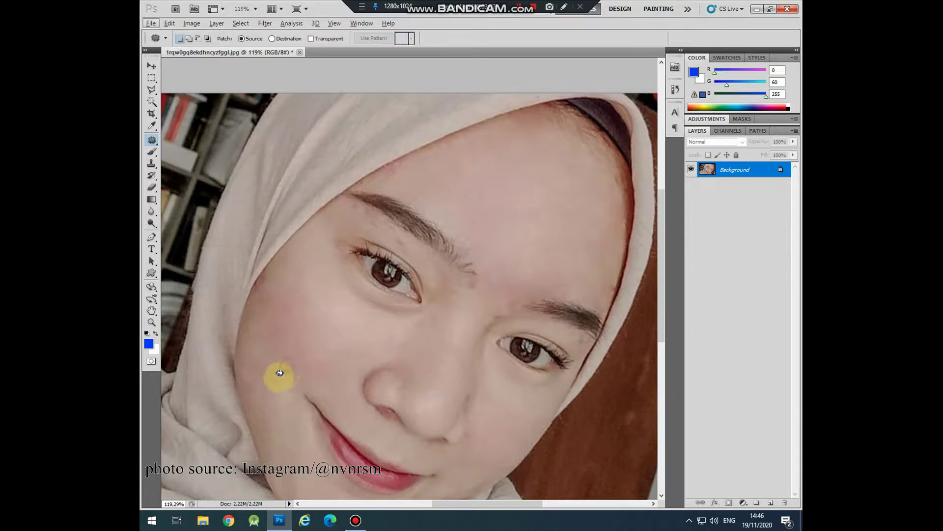
Step: Patch the small cheek spot and outline the last forehead spot
drag(280, 373, 309, 310)
key(ctrl+d)
drag(291, 331, 292, 331)
key(ctrl+d)
drag(520, 298, 520, 299)
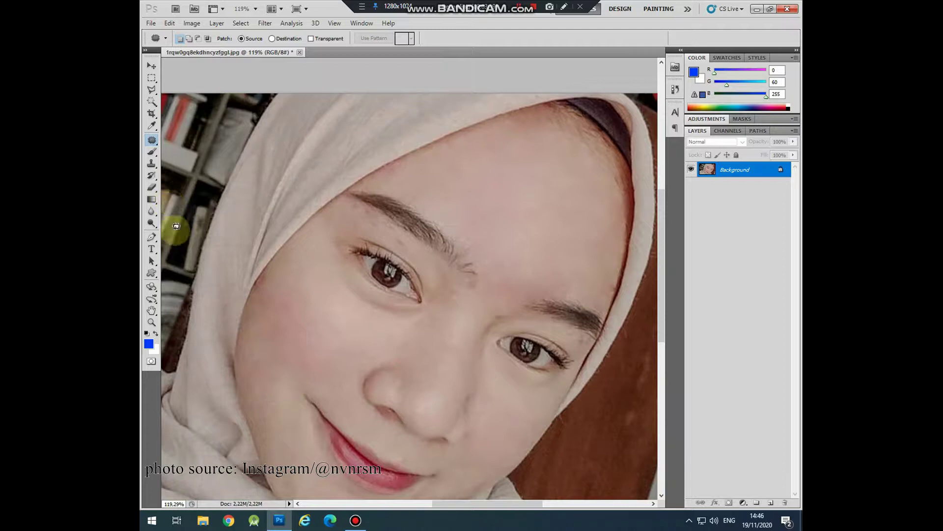
Step: Pick the Blur tool with a soft brush and blur the cheek and forehead skin
click(153, 214)
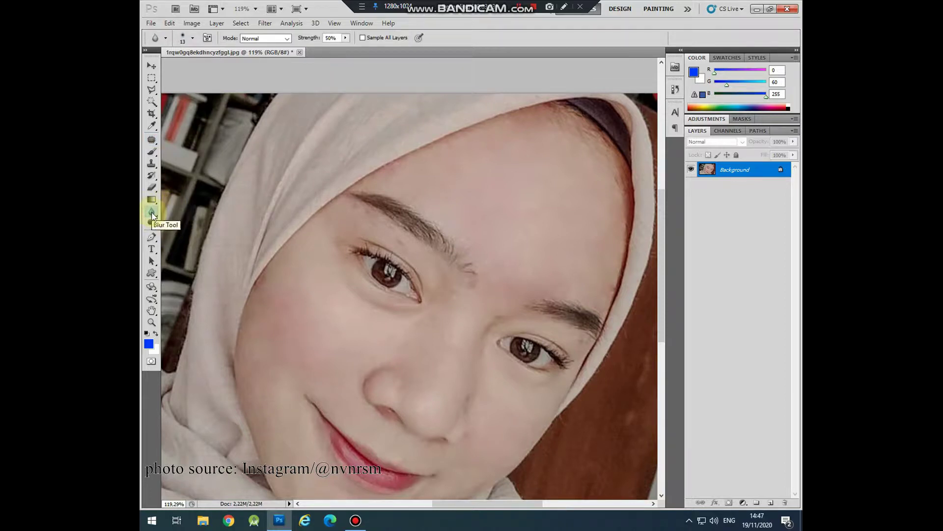
click(193, 39)
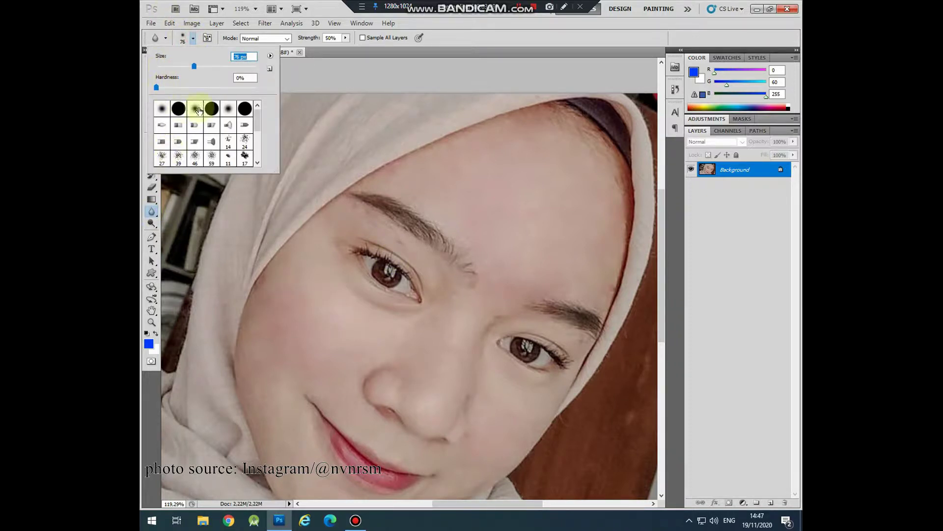
click(447, 38)
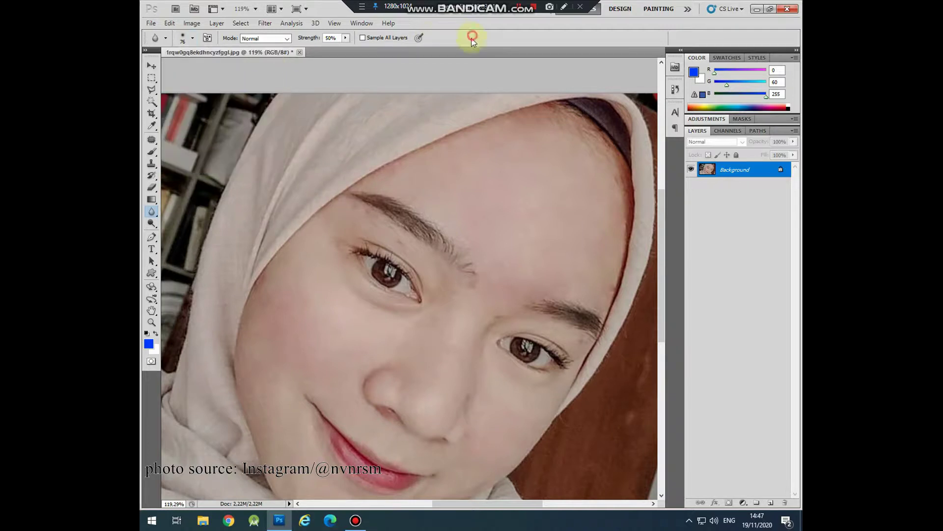
drag(285, 283, 258, 392)
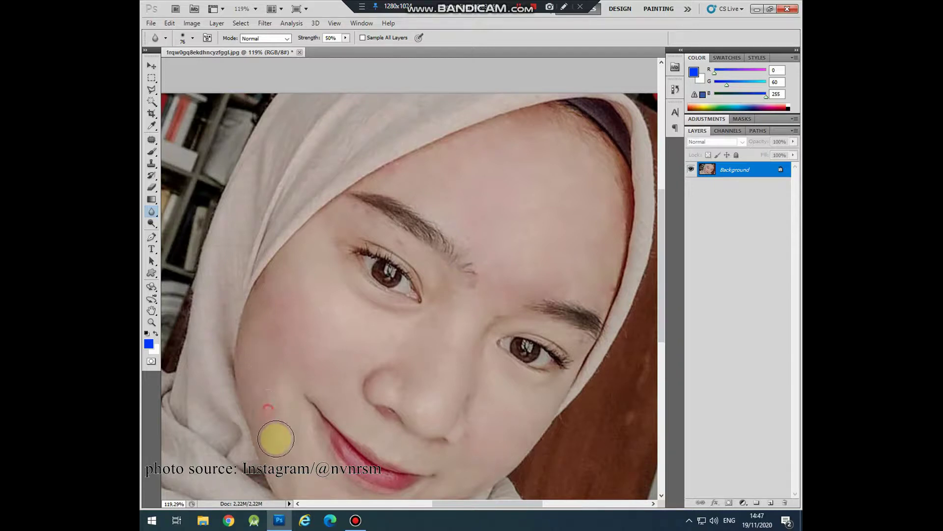
drag(362, 330, 315, 353)
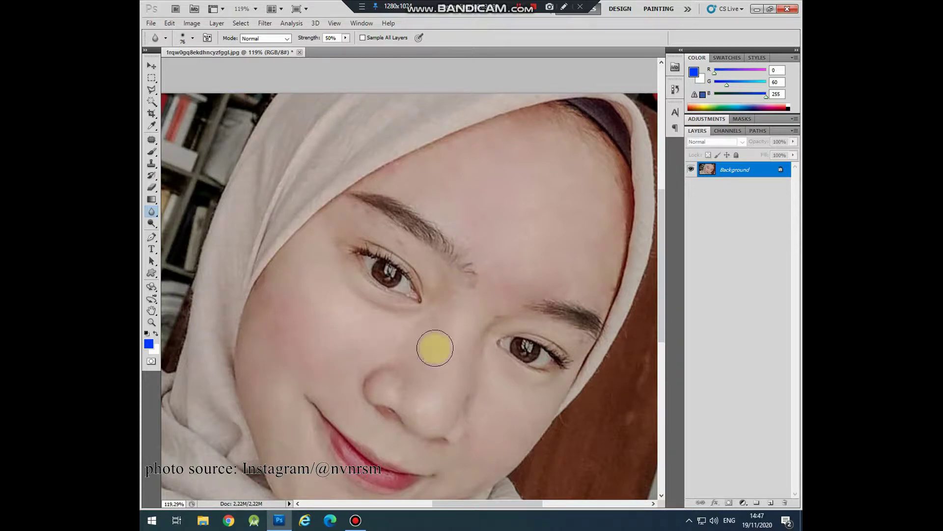
mouse_move(416, 180)
mouse_down()
mouse_move(528, 139)
mouse_move(531, 172)
mouse_move(400, 164)
mouse_move(368, 185)
mouse_move(393, 179)
mouse_move(379, 171)
mouse_move(429, 154)
mouse_move(554, 150)
mouse_move(433, 184)
mouse_move(512, 185)
mouse_move(459, 196)
mouse_move(589, 172)
mouse_move(556, 160)
mouse_move(576, 234)
mouse_move(538, 198)
mouse_move(499, 254)
mouse_move(558, 234)
mouse_move(529, 269)
mouse_move(551, 273)
mouse_move(615, 219)
mouse_move(598, 293)
mouse_move(612, 192)
mouse_move(587, 152)
mouse_move(552, 126)
mouse_move(588, 212)
mouse_move(508, 415)
mouse_move(505, 332)
mouse_move(493, 371)
mouse_move(493, 307)
mouse_move(503, 354)
mouse_move(517, 351)
mouse_up()
Step: Resize the brush and blur the chin, between the eyes, beside the nose and eyebrow
key(bracketleft)
key(bracketright)
key(bracketright)
key(bracketright)
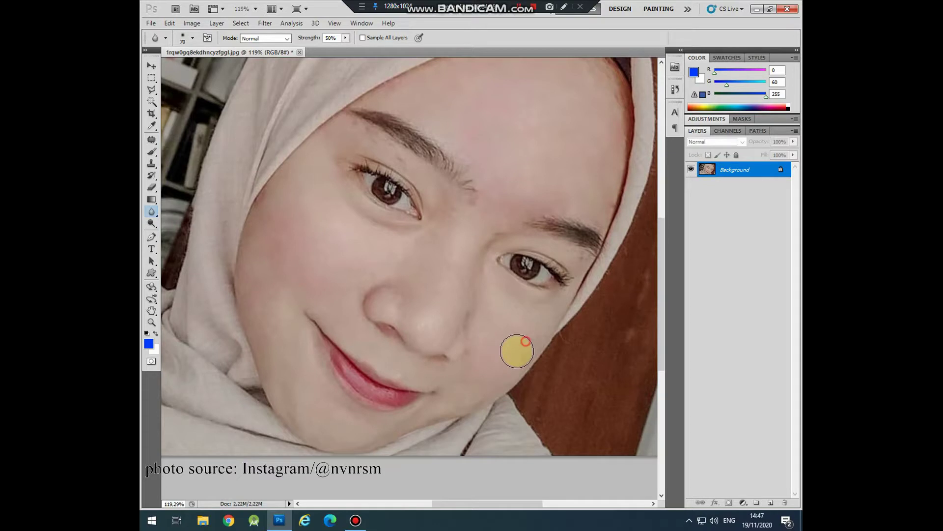
key(bracketleft)
key(bracketleft)
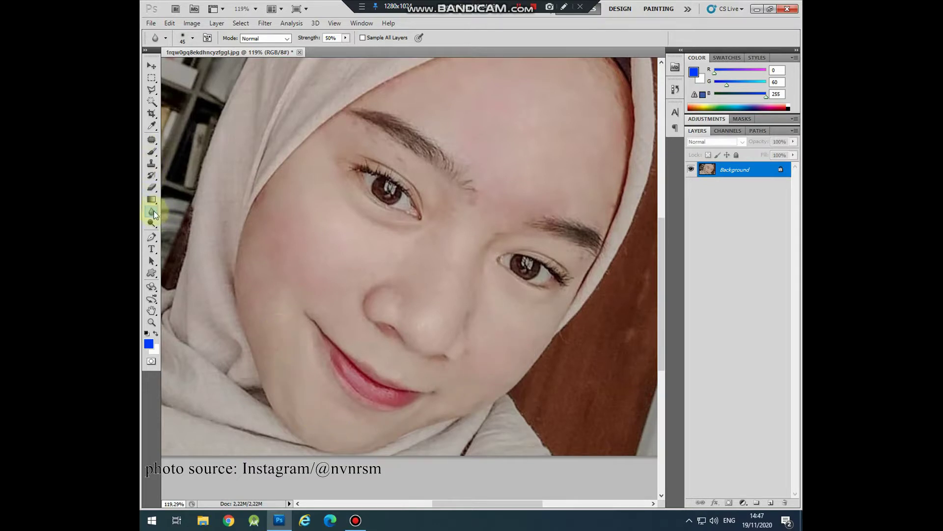
mouse_move(286, 381)
mouse_down()
mouse_move(332, 404)
mouse_move(333, 425)
mouse_up()
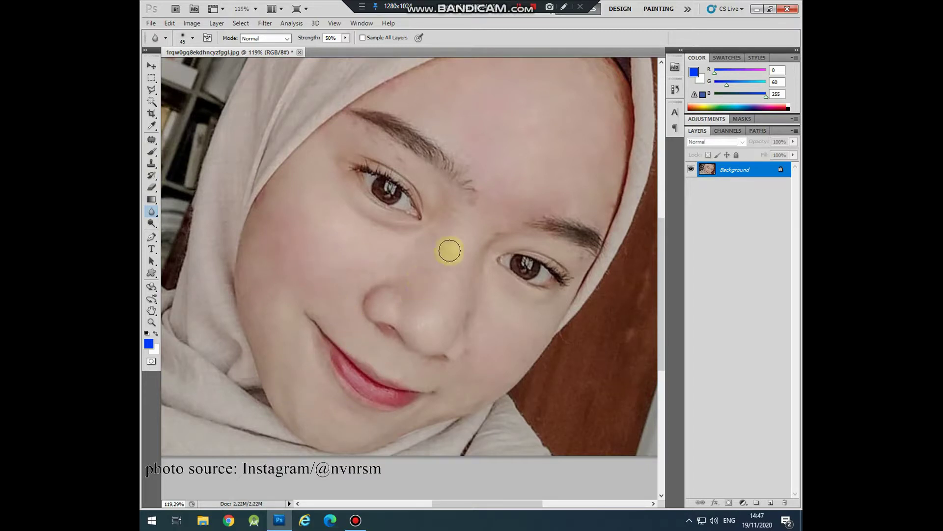
mouse_move(451, 238)
mouse_down()
mouse_move(437, 265)
mouse_move(475, 275)
mouse_move(480, 331)
mouse_move(488, 292)
mouse_up()
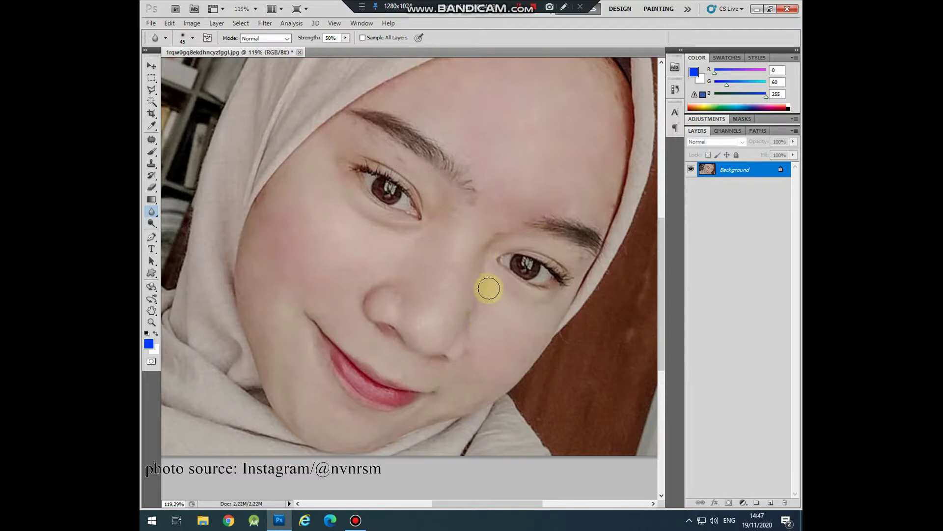
drag(272, 297, 272, 319)
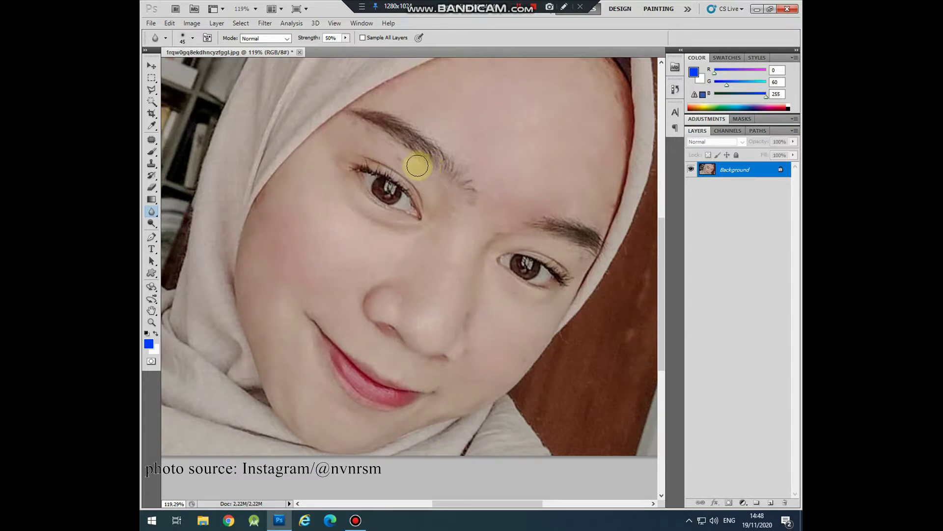
drag(419, 165, 379, 158)
key(bracketleft)
key(bracketleft)
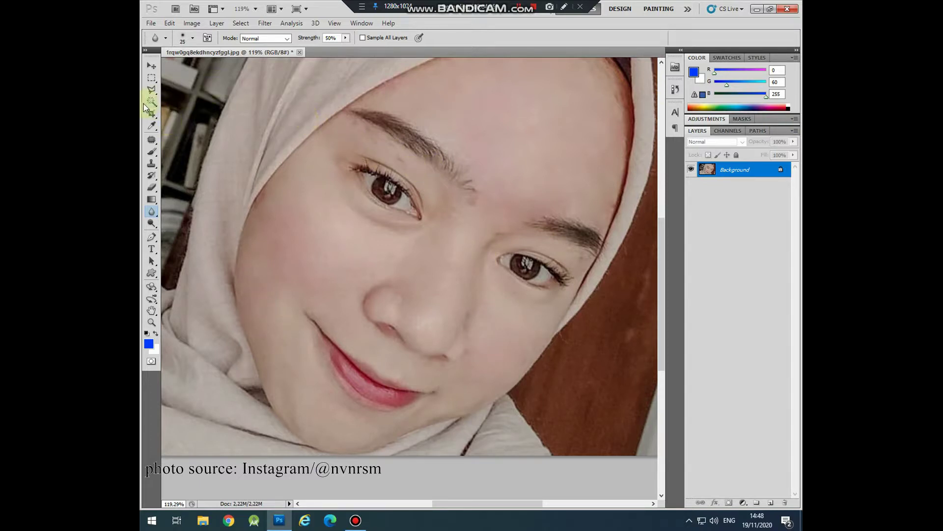
Step: With the Patch tool, patch the two blemishes above the left eye with clean skin
click(152, 141)
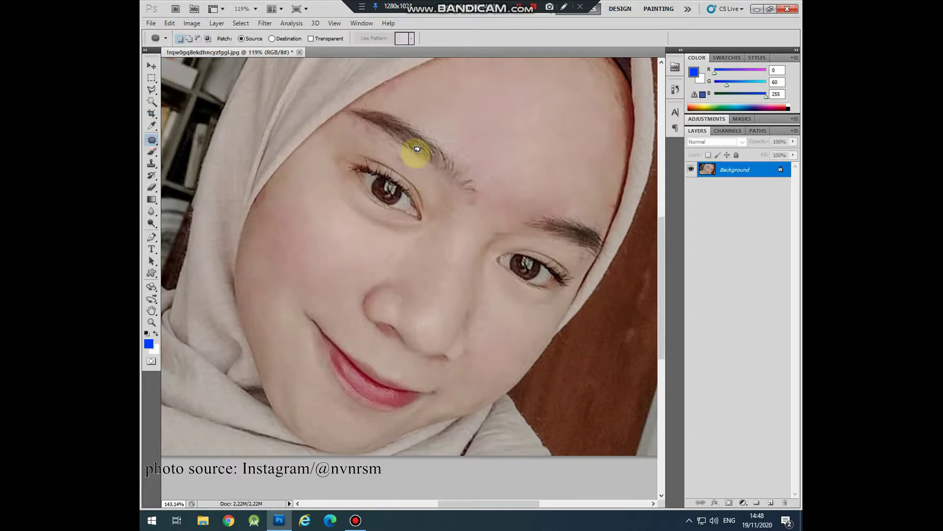
scroll(415, 152, up, 2)
drag(406, 169, 252, 247)
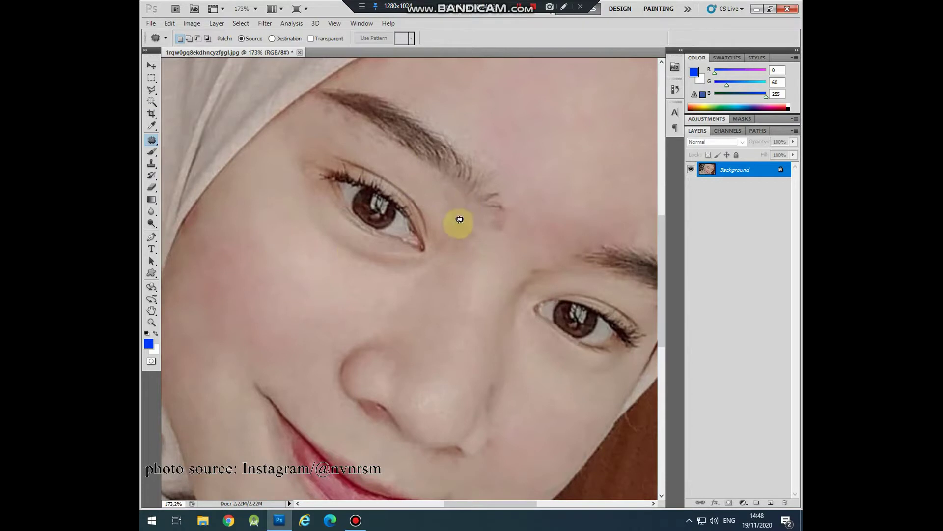
mouse_move(348, 154)
mouse_down()
mouse_move(347, 136)
mouse_move(358, 141)
mouse_move(238, 304)
mouse_up()
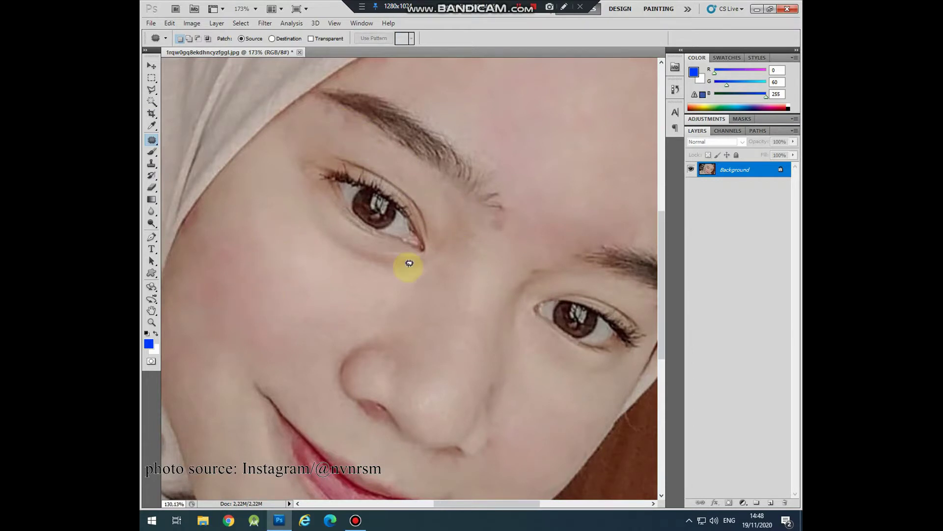
scroll(410, 264, down, 3)
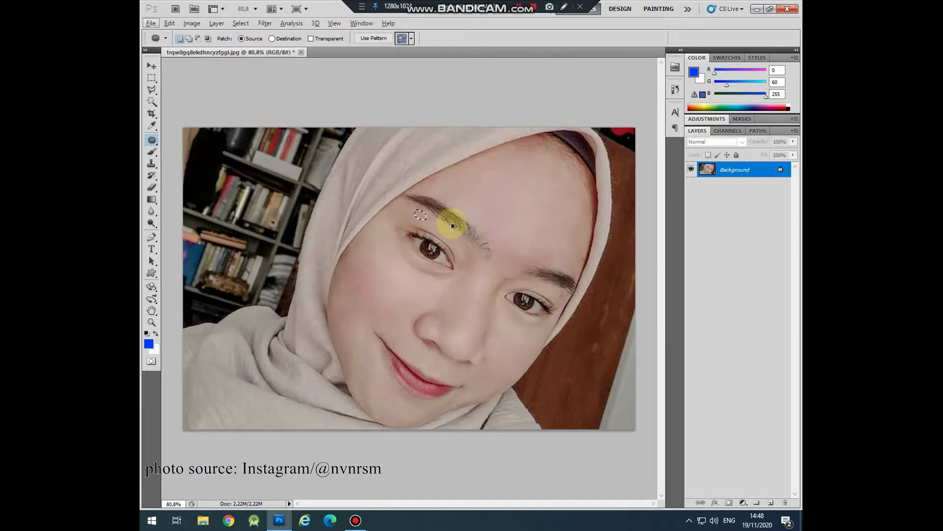
Step: Patch the blemishes beside the right eyebrow near the hijab edge
drag(454, 226, 478, 274)
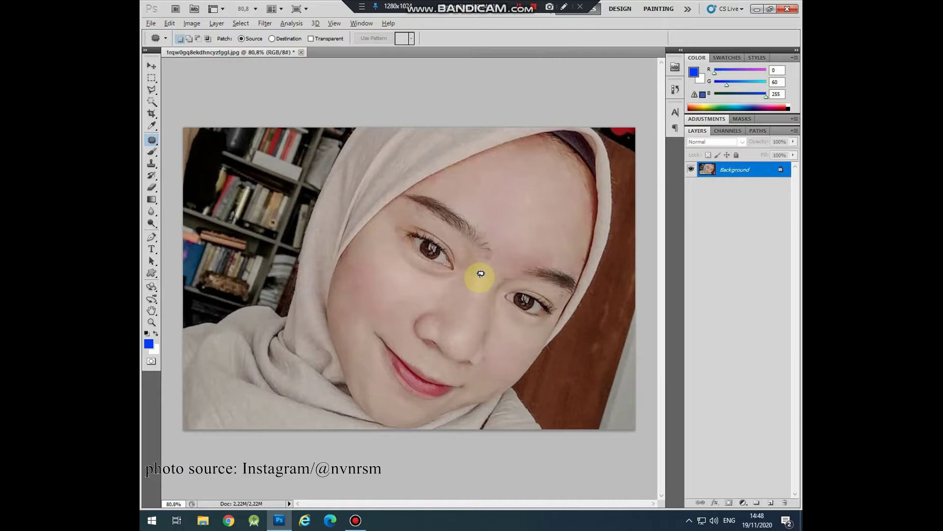
scroll(587, 255, up, 3)
scroll(587, 255, up, 2)
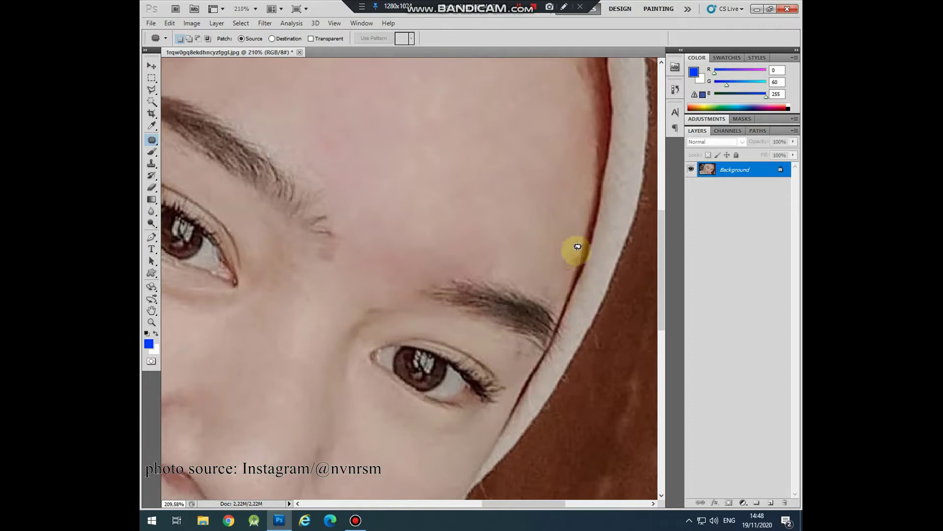
mouse_move(578, 256)
mouse_down()
mouse_move(590, 253)
mouse_move(607, 287)
mouse_up()
scroll(212, 97, down, 3)
Step: Leave the Patch tool and apply Auto Levels, brightening the portrait and whitening the headscarf
click(152, 67)
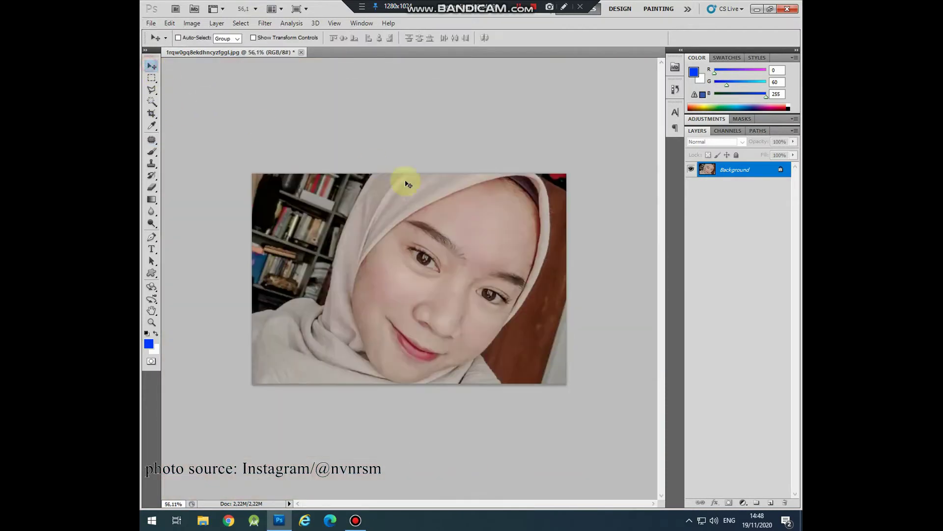
scroll(524, 251, up, 1)
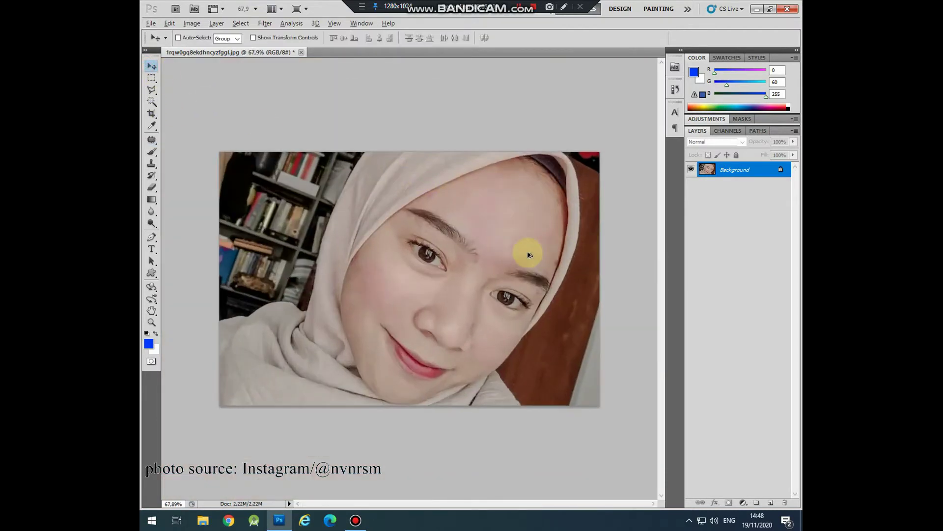
scroll(524, 251, up, 1)
click(200, 22)
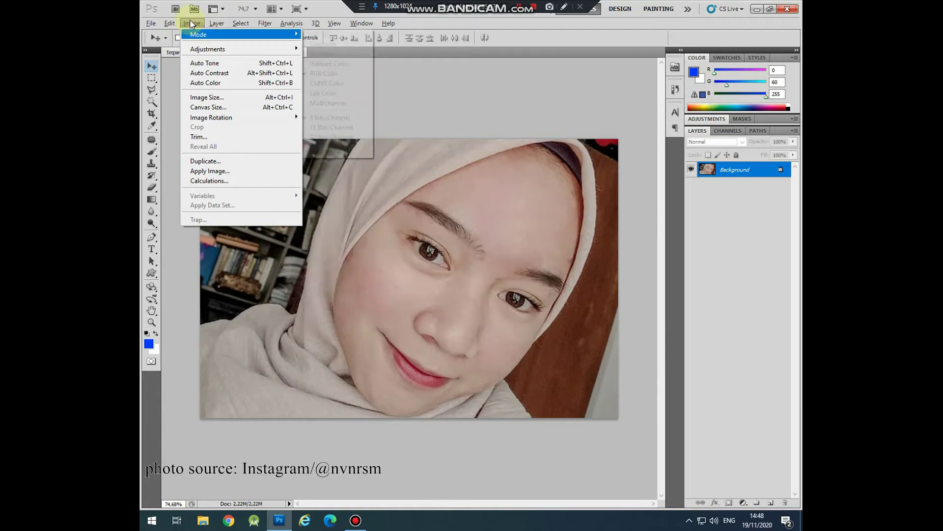
mouse_move(207, 49)
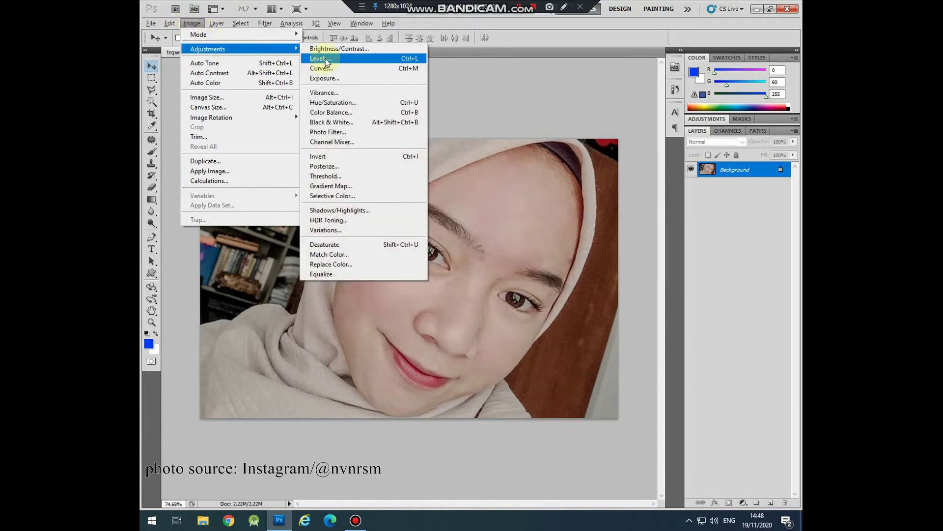
click(324, 59)
drag(677, 211, 692, 172)
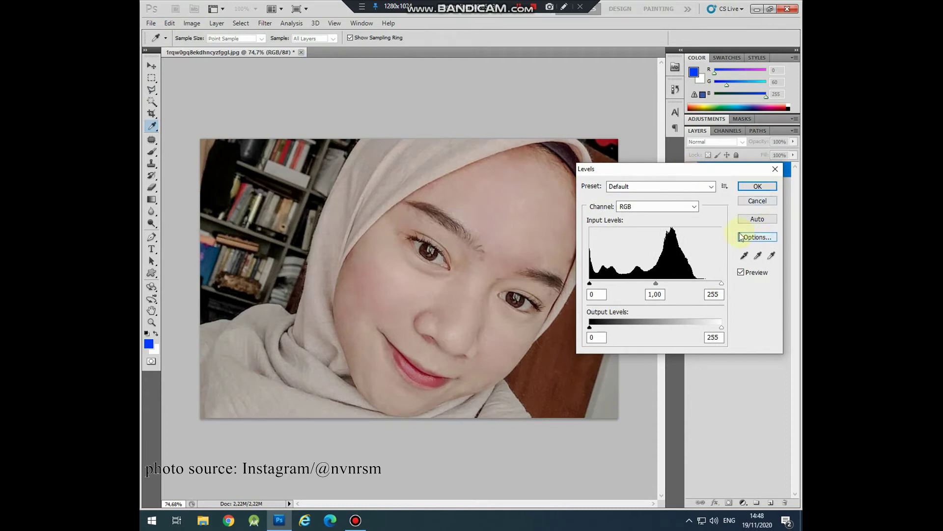
mouse_move(673, 176)
mouse_down()
mouse_move(695, 151)
mouse_move(660, 185)
mouse_move(726, 245)
mouse_move(727, 263)
mouse_up()
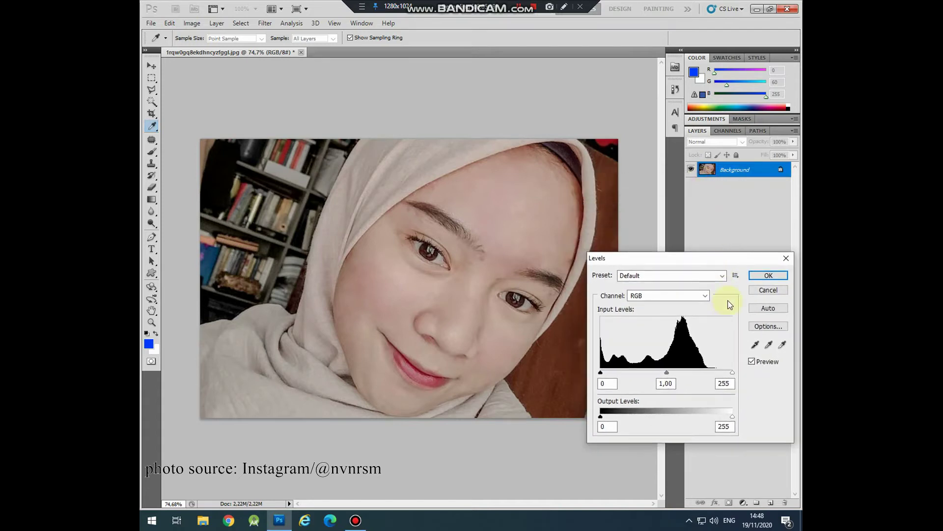
click(769, 308)
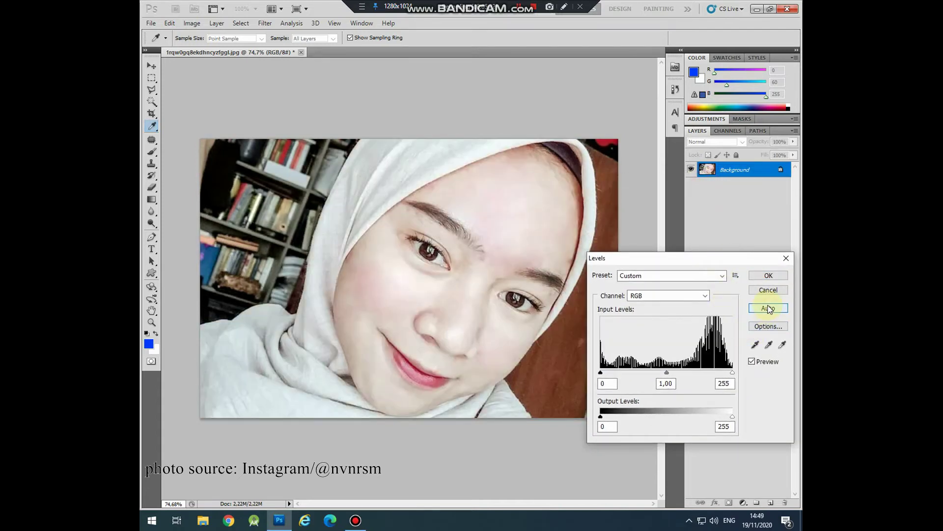
click(770, 276)
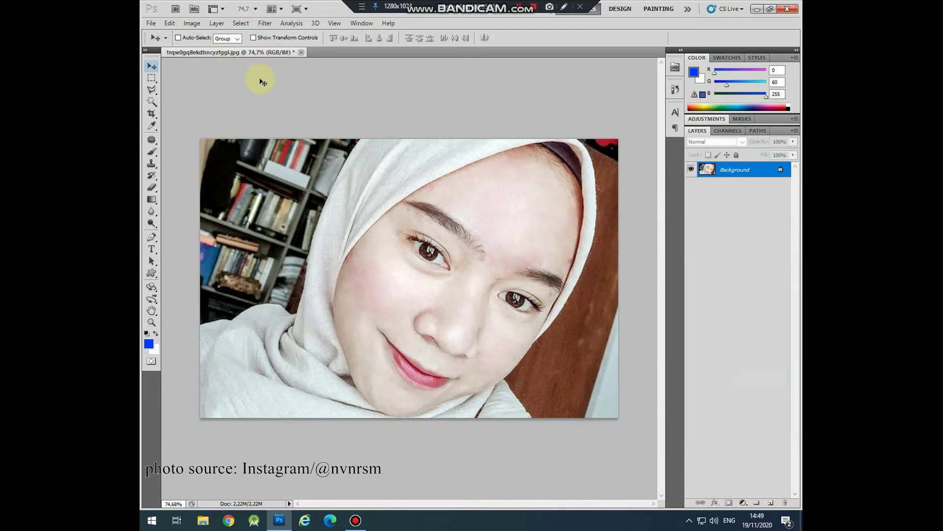
Step: Apply Auto Tone, Auto Contrast and Auto Color to the portrait in turn
click(202, 25)
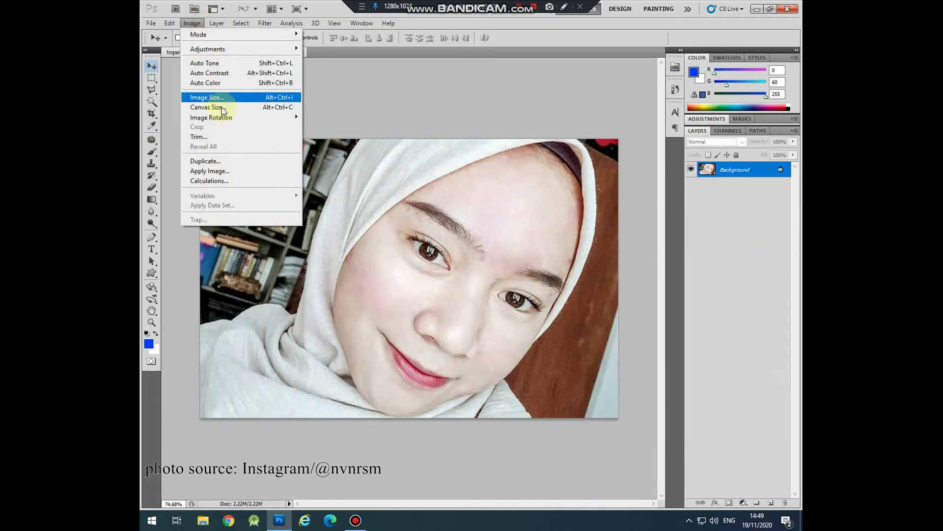
click(225, 63)
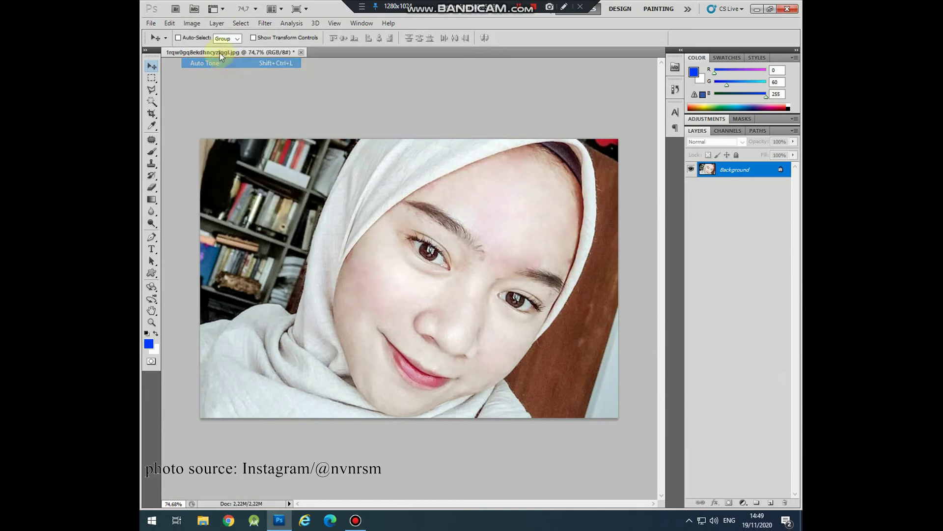
click(192, 24)
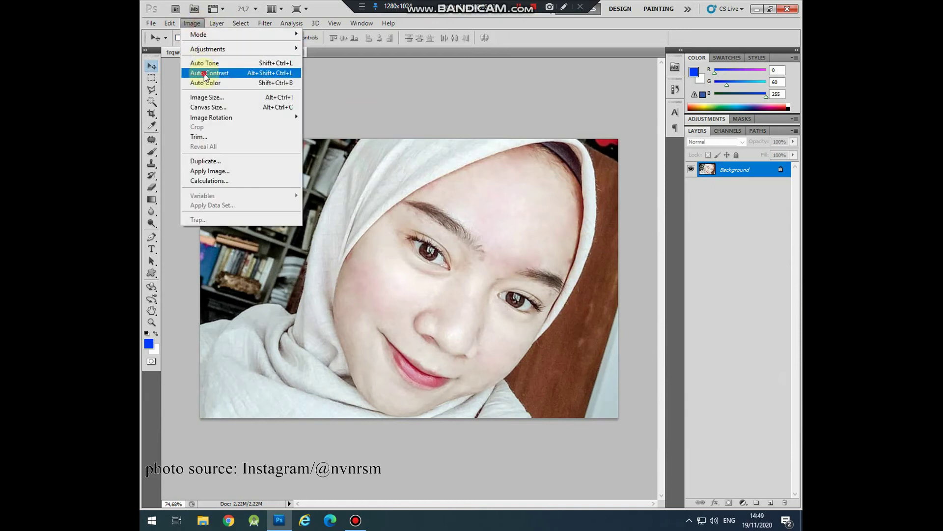
click(205, 74)
click(192, 24)
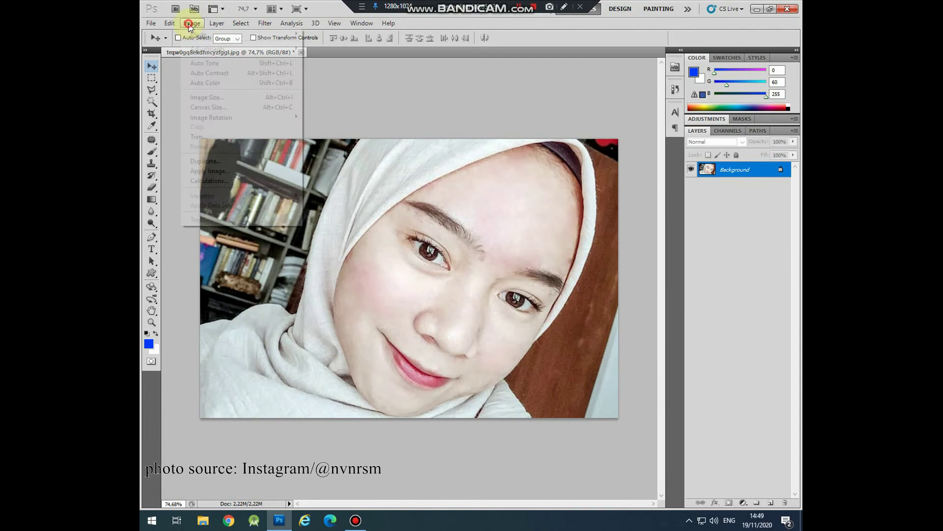
click(208, 83)
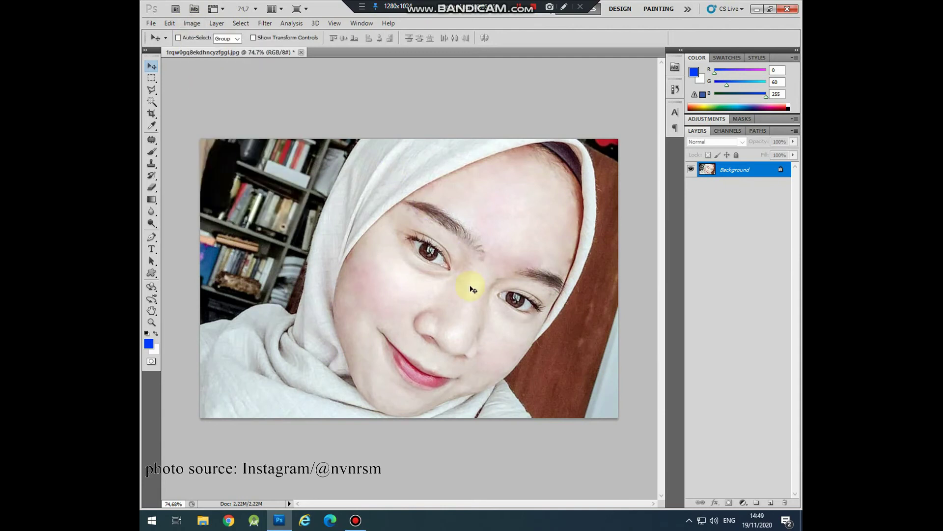